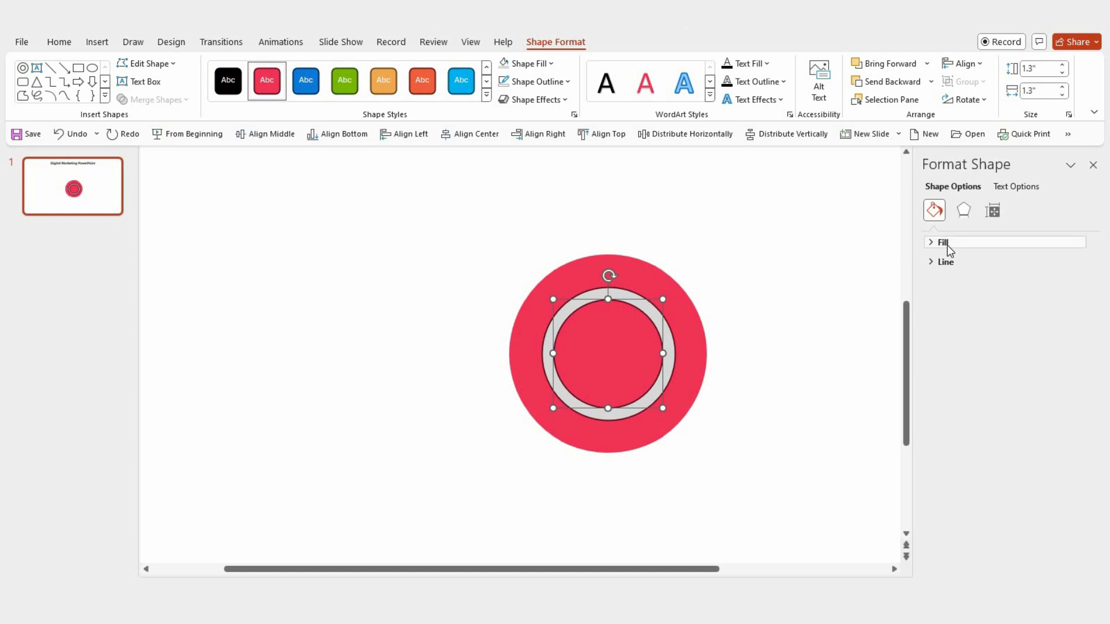
- Give the innermost circle a gradient fill and remove the outlines of both inner circles
left_click(947, 243)
left_click(955, 296)
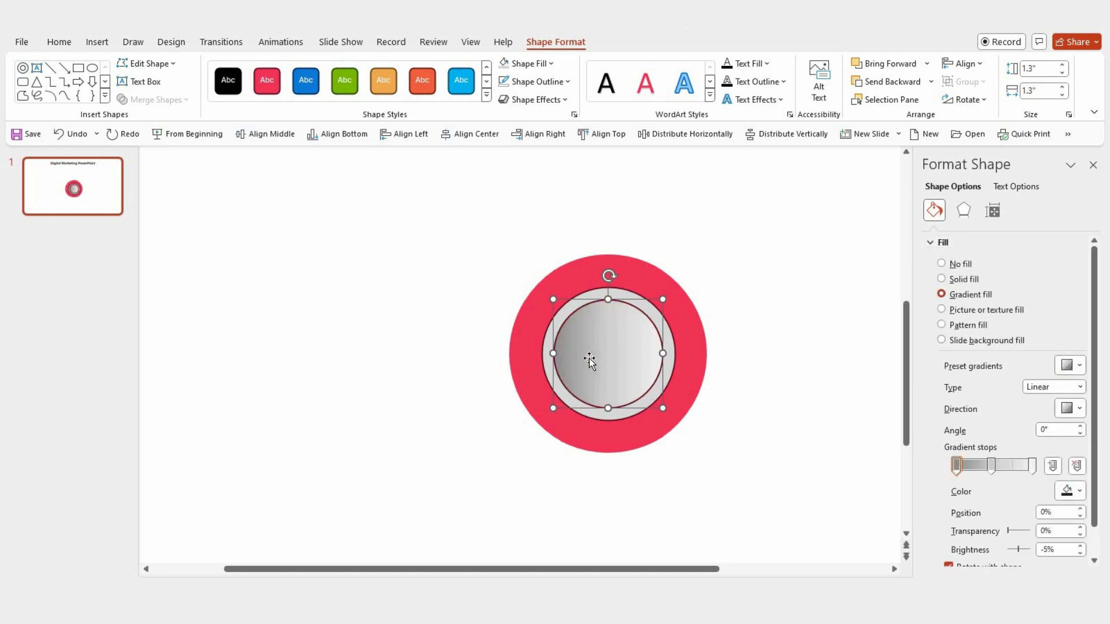
left_click(631, 293, "shift")
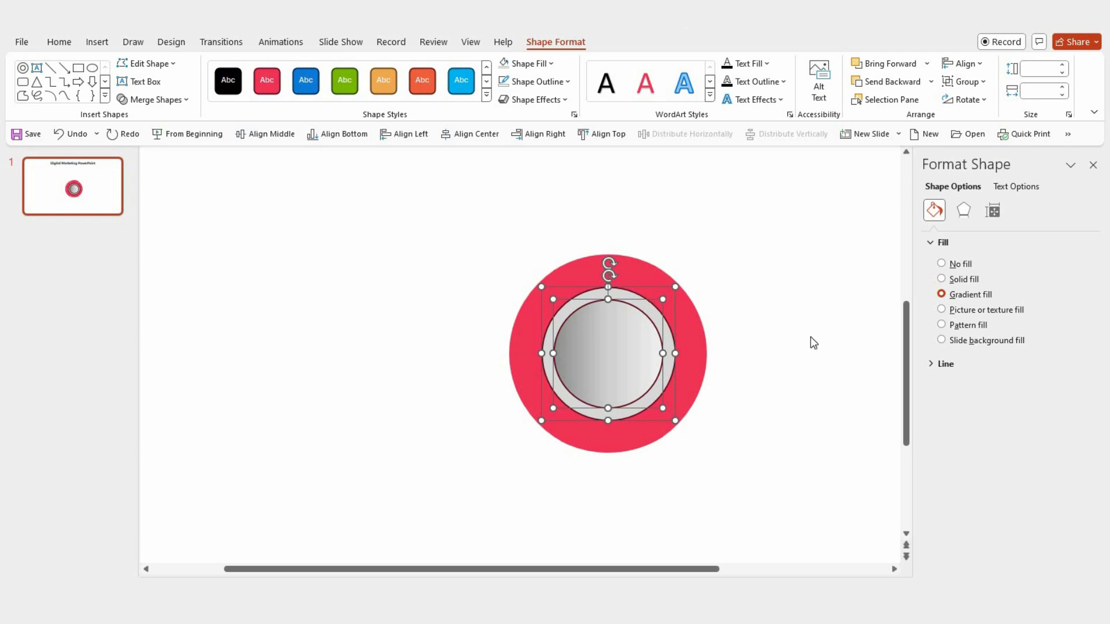
left_click(933, 364)
left_click(943, 385)
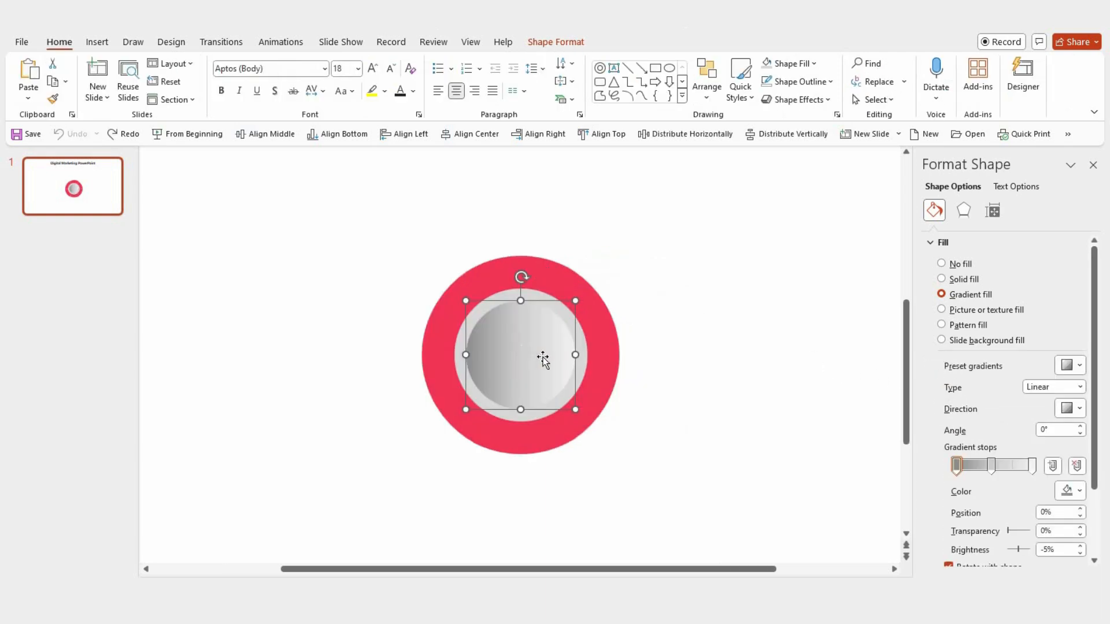
- Set the innermost circle's linear gradient to run downward at 90° and move its middle gradient stop to about 51%
left_click(1079, 409)
left_click(1005, 428)
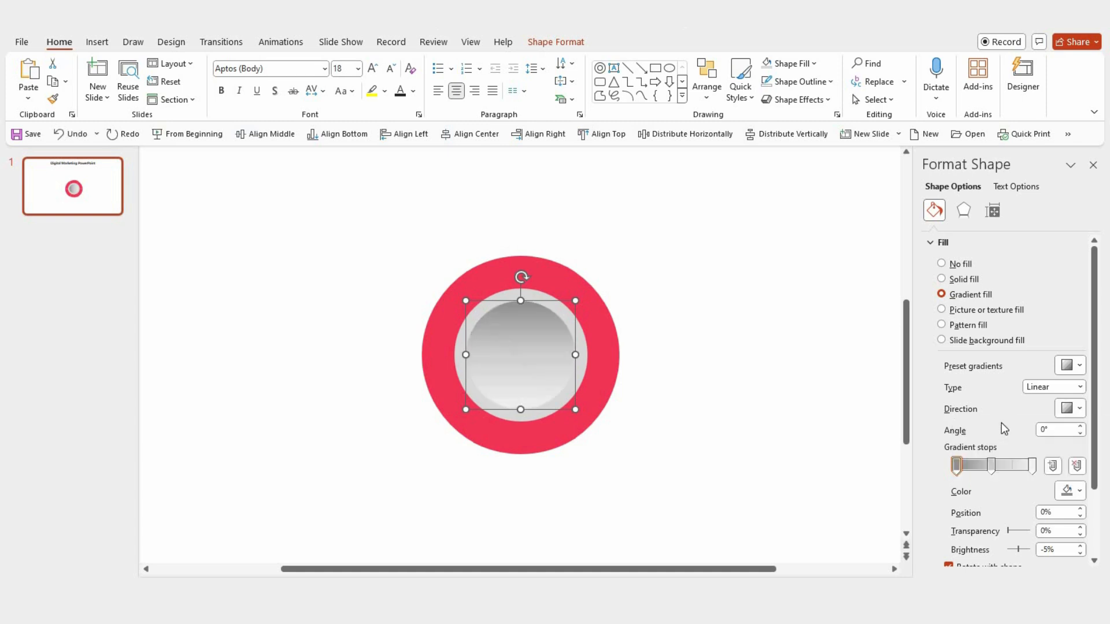
left_click_drag(993, 464, 1002, 469)
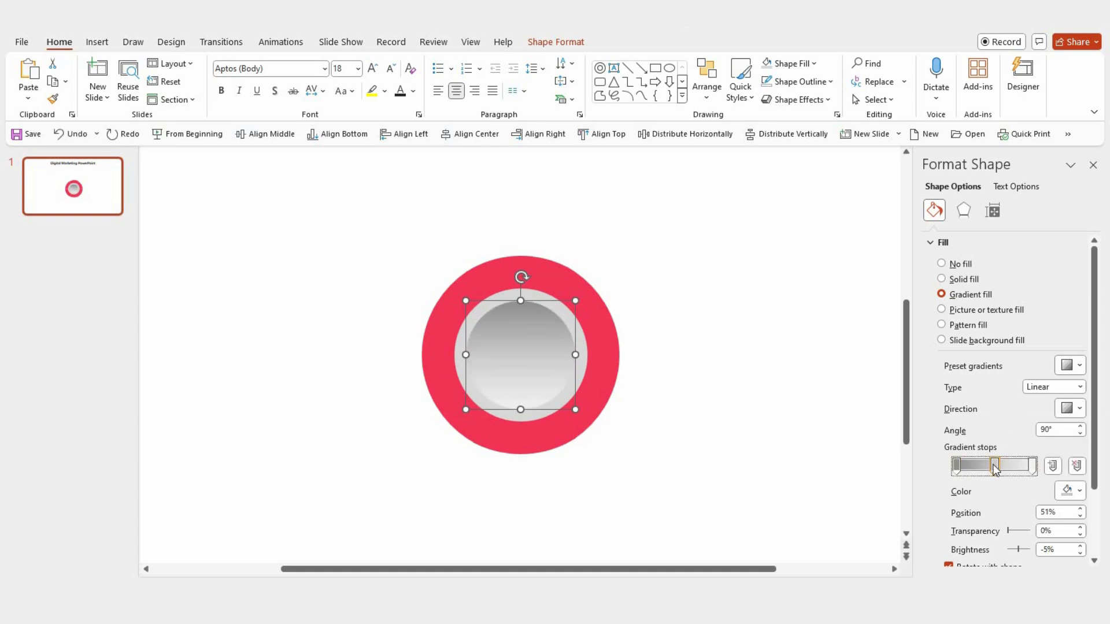
left_click(718, 446)
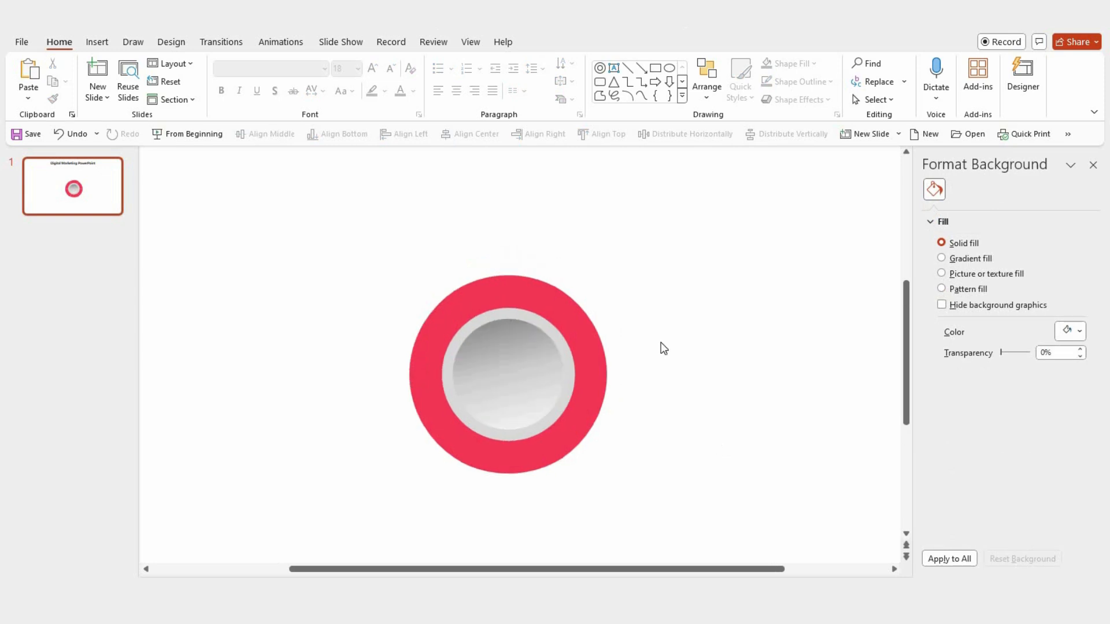
- Draw a thin ring about 3.55" in diameter around the existing circles, leaving a white gap between them
scroll(663, 348, "down", 2)
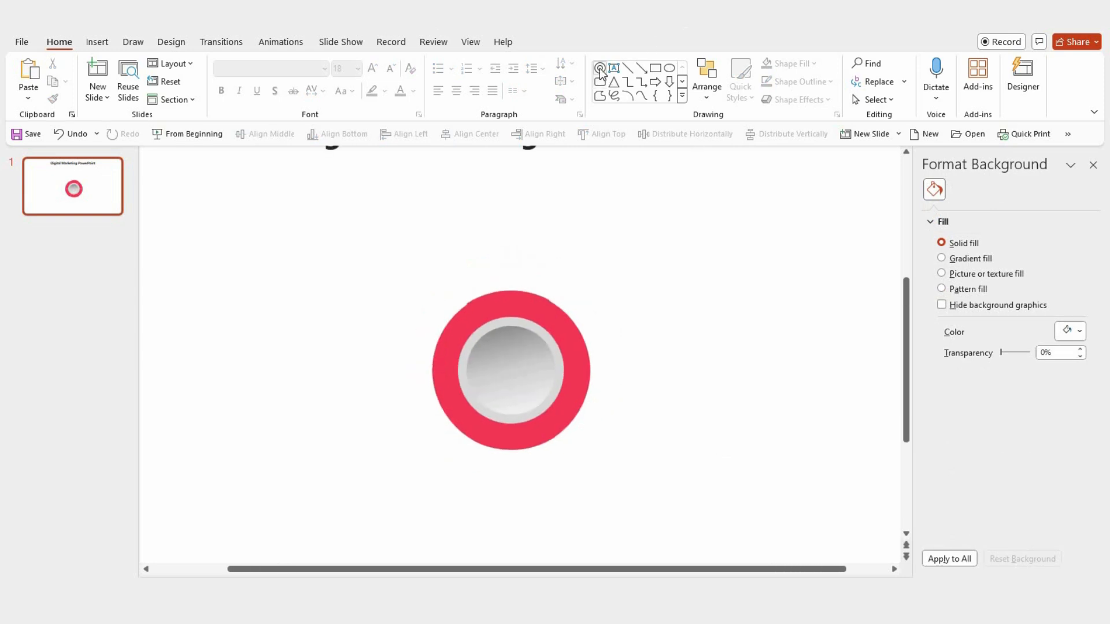
mouse_move(510, 371)
left_mouse_down()
mouse_move(632, 364)
mouse_move(624, 371)
left_mouse_up()
left_click_drag(453, 370, 425, 382)
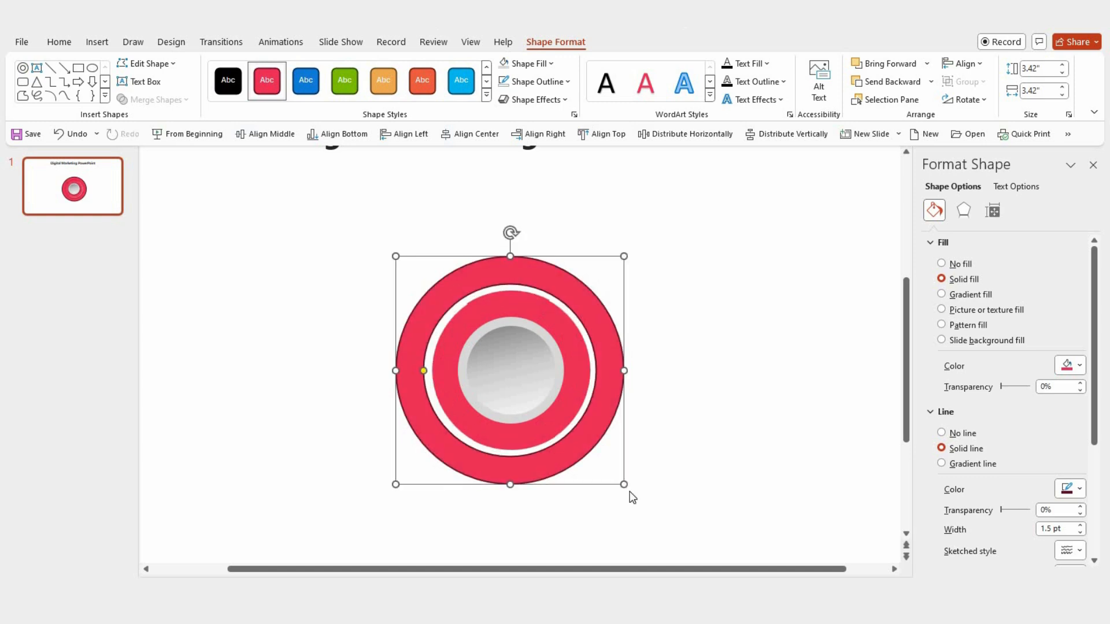
left_click_drag(630, 488, 630, 491)
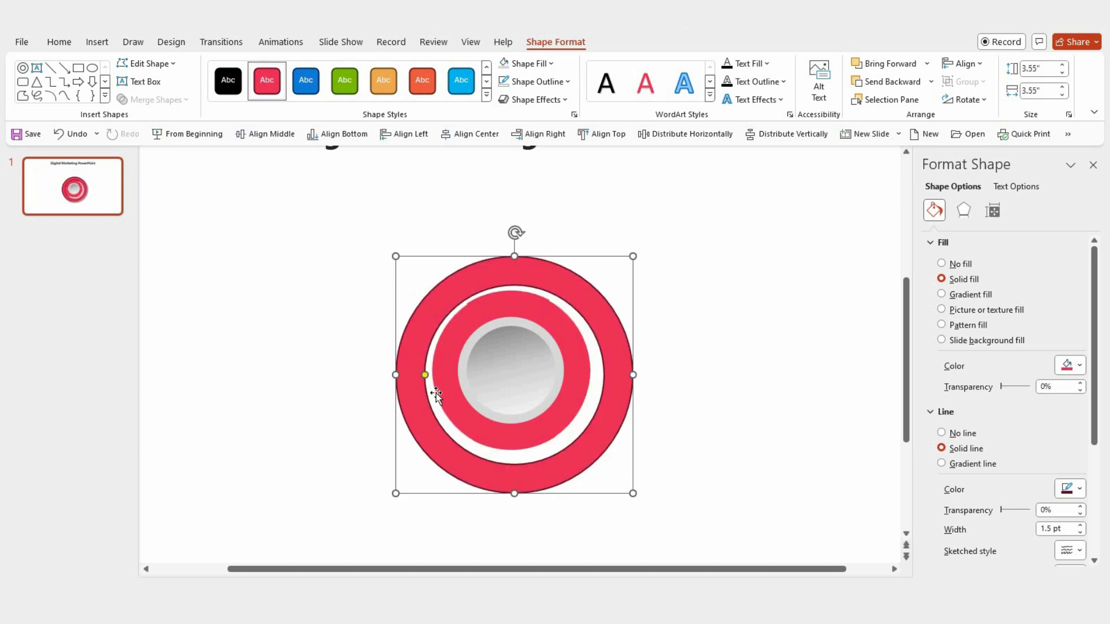
left_click_drag(426, 441, 433, 449)
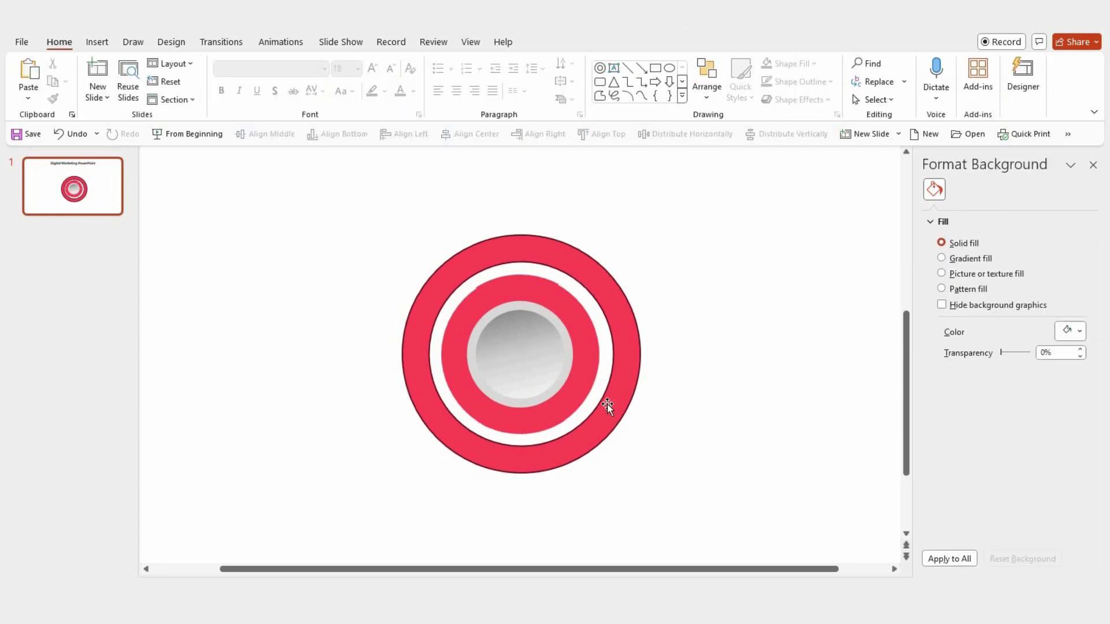
- Align the outer ring and the inner circles on a common centre
left_click(607, 405)
left_click(557, 391, "shift")
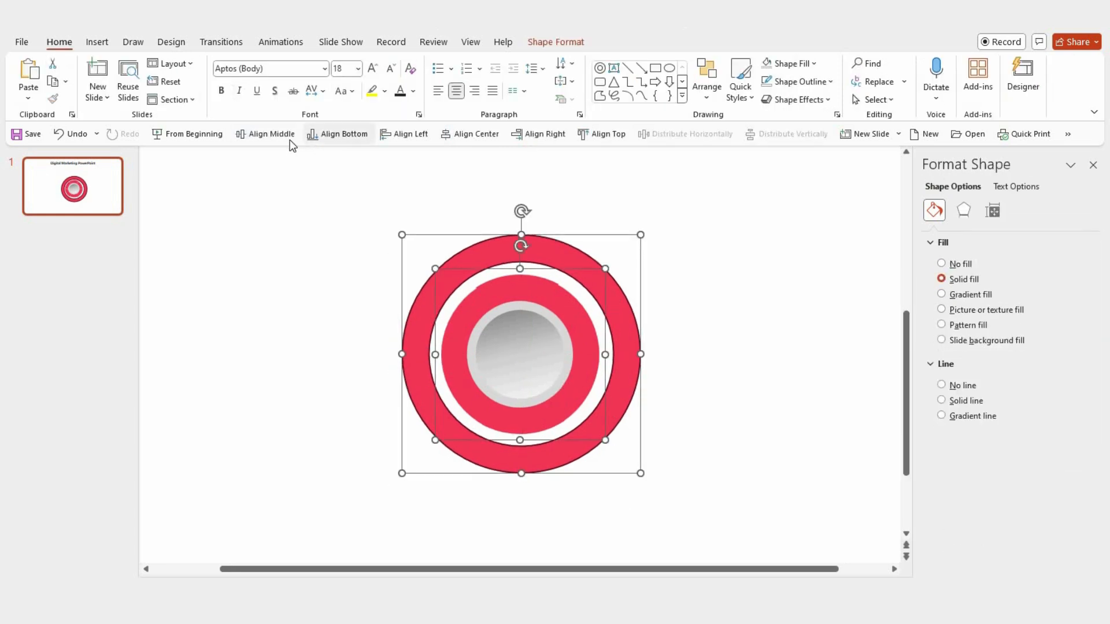
left_click(475, 134)
left_click(668, 304)
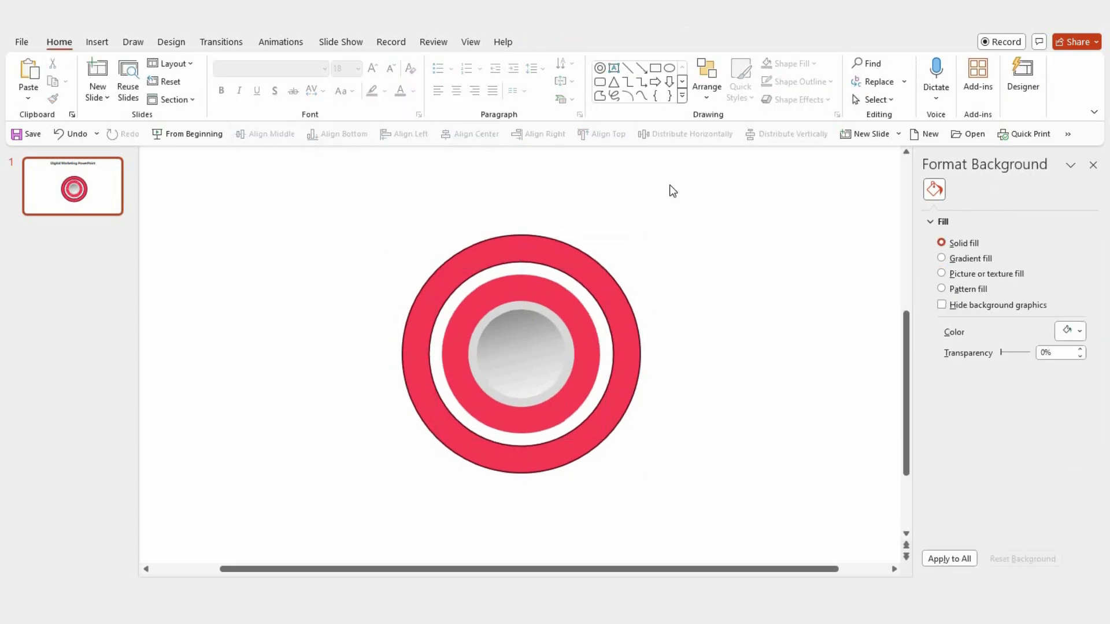
- Draw a narrow vertical rectangular bar about 0.43" wide and 5.06" long across the circles
left_click(655, 68)
mouse_move(489, 181)
left_mouse_down()
mouse_move(540, 367)
mouse_move(518, 520)
mouse_move(520, 496)
left_mouse_up()
key("ctrl+z")
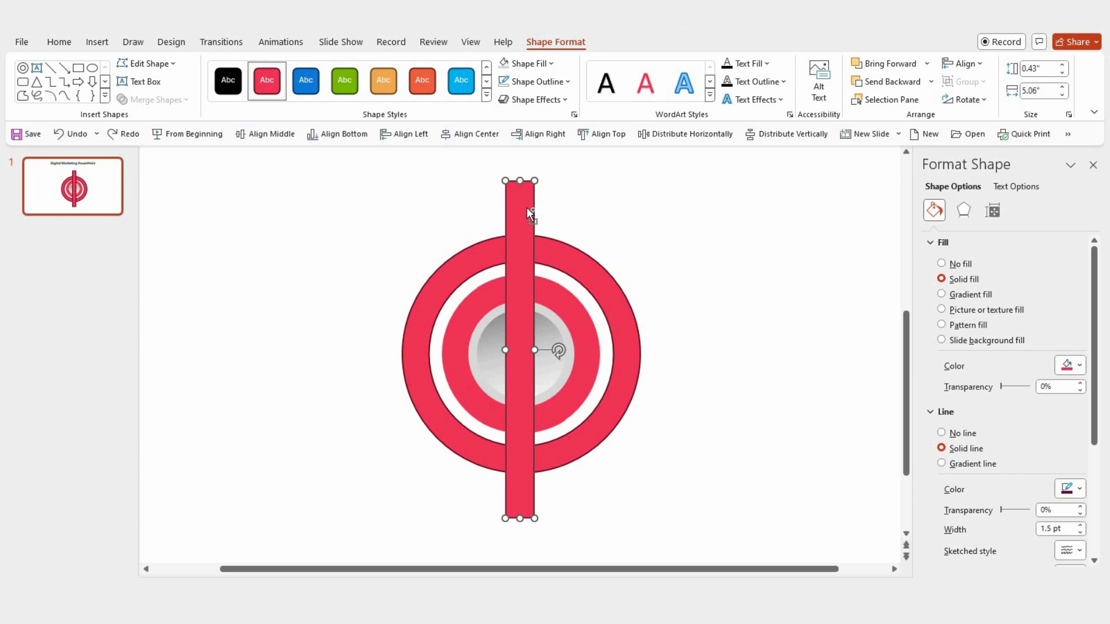
- Duplicate the vertical bar twice and stack all three bars by aligning their centres and middles
key("ctrl+d")
key("ctrl+d")
left_click(519, 211, "shift")
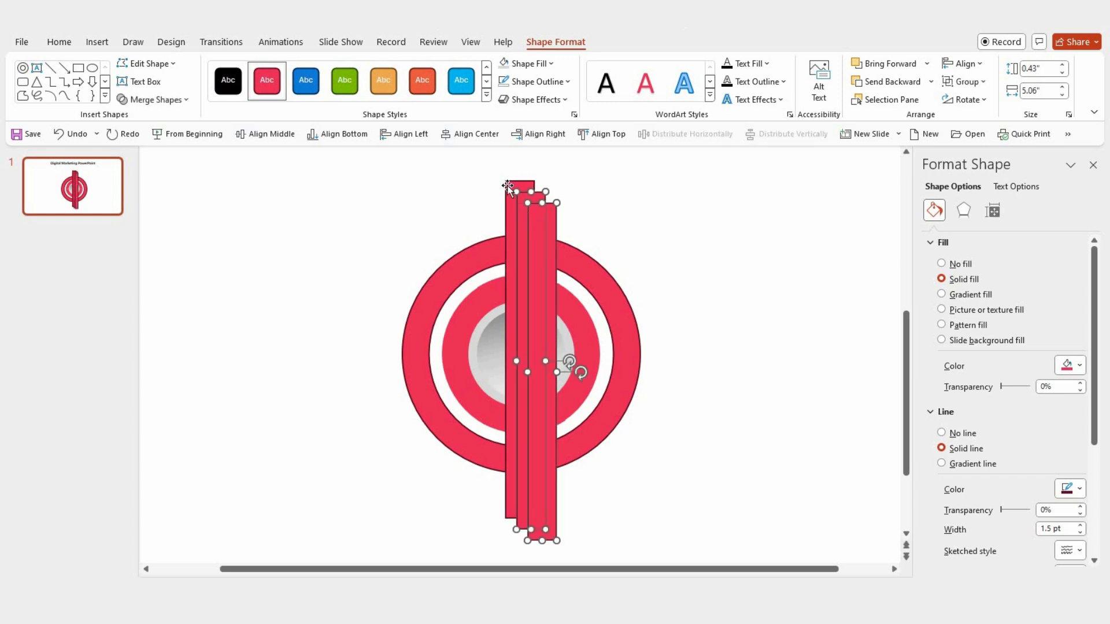
left_click(474, 134)
left_click(266, 134)
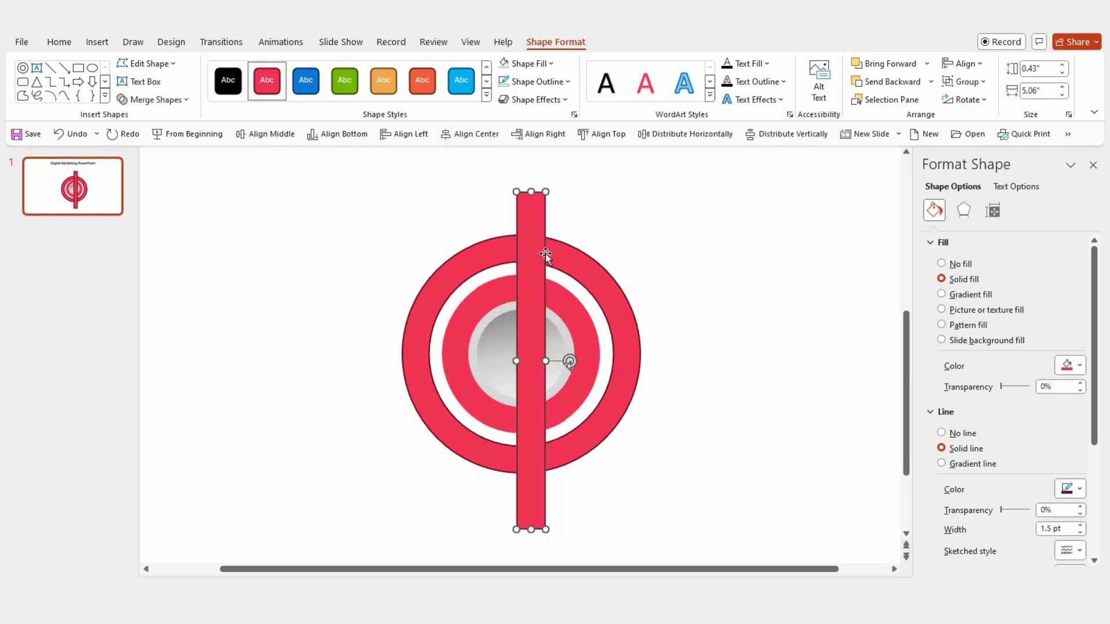
- Centre the stacked bars horizontally on the outer ring
left_click(487, 244, "shift")
left_click(461, 133)
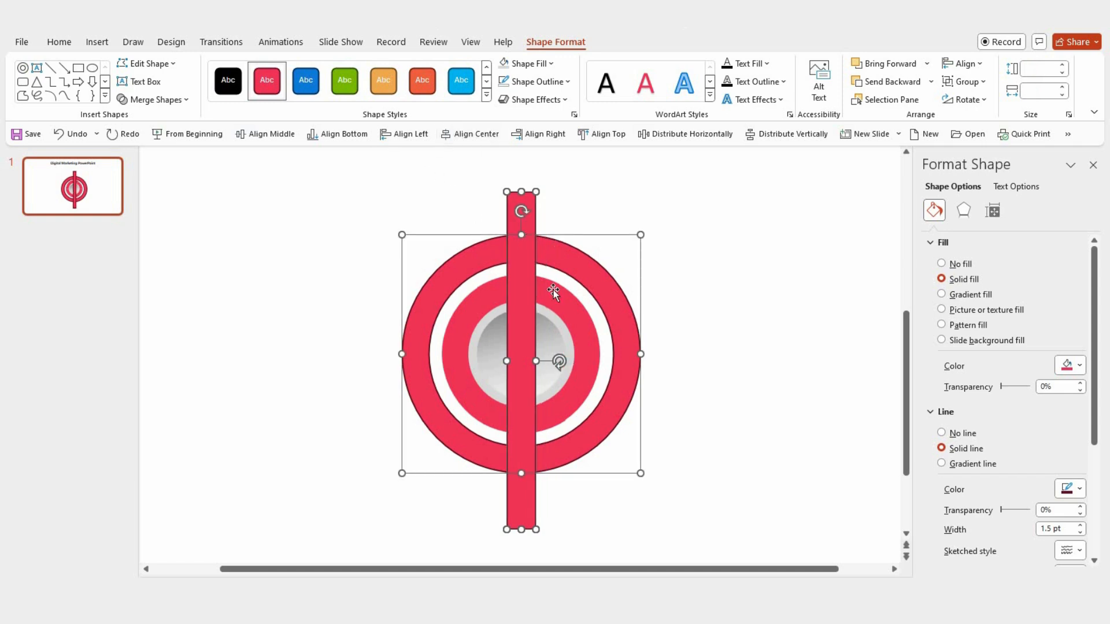
left_click(687, 261)
- Rotate one of the stacked bars 90° to the right so it crosses the ring horizontally
left_click(531, 265)
left_click(972, 102)
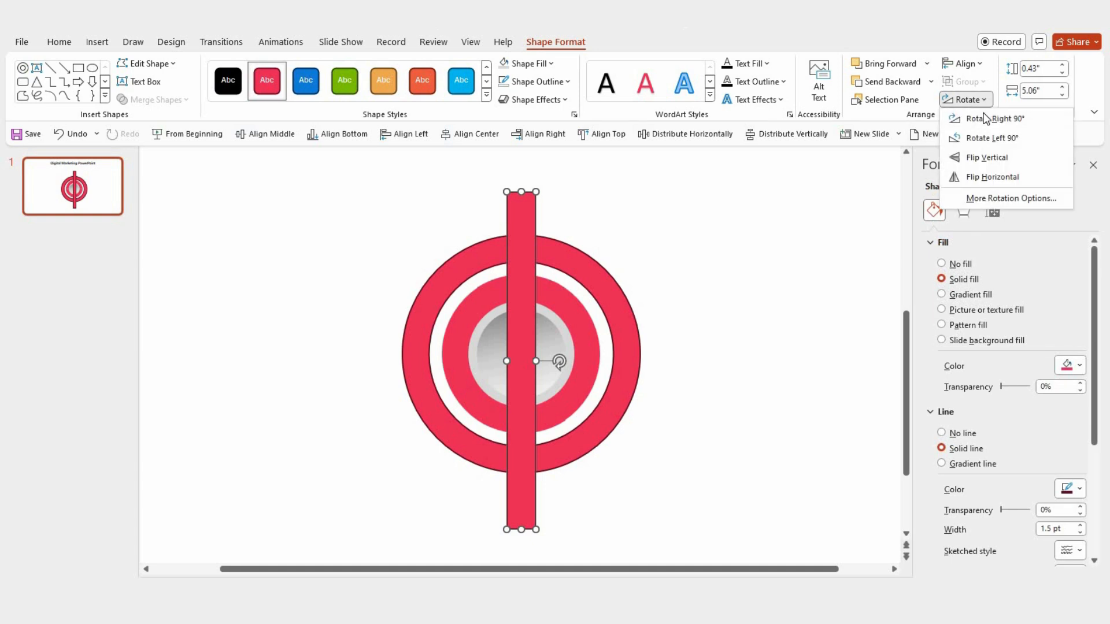
left_click(992, 116)
- Rotate the two remaining vertical bars about 30° in opposite directions so the three bars split the ring into six parts
left_click(534, 206)
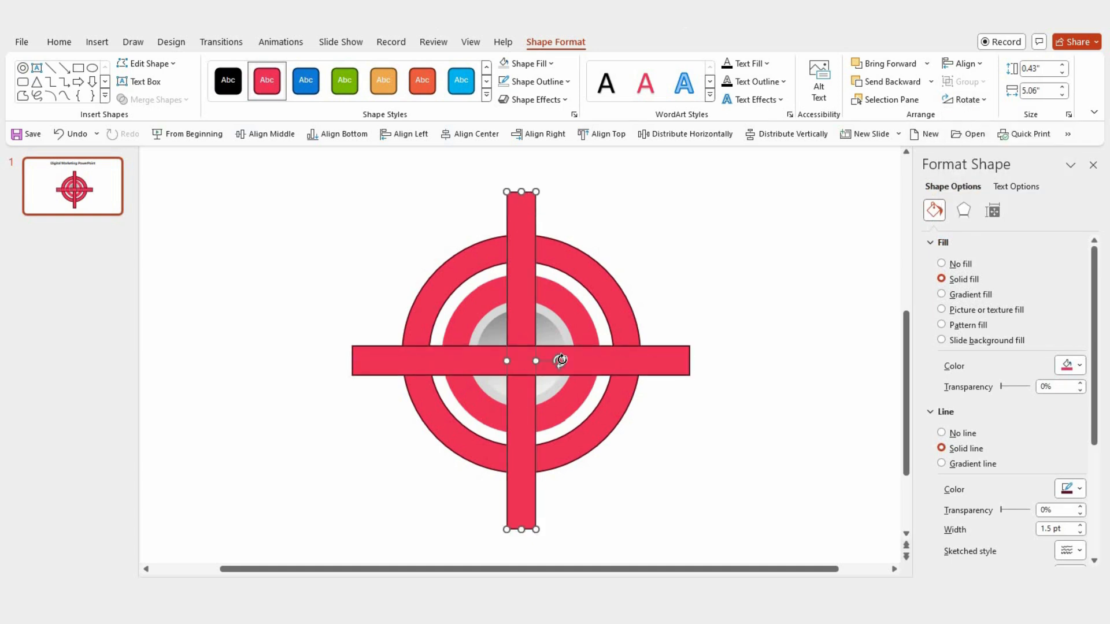
left_click_drag(558, 364, 568, 339)
left_click(514, 281)
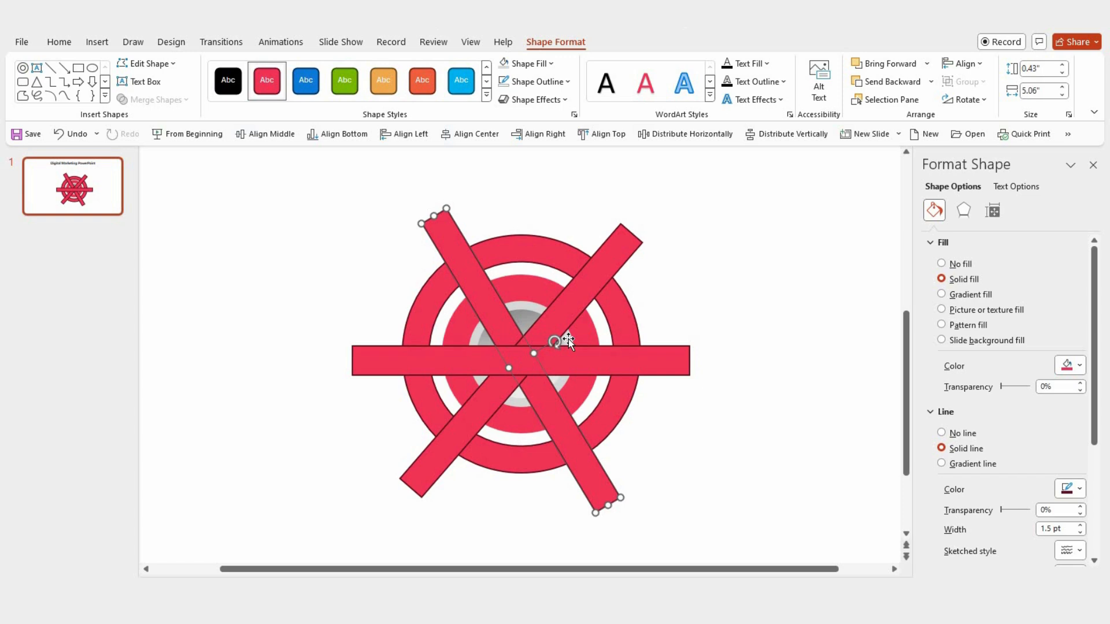
left_click(585, 290)
left_click_drag(551, 384, 560, 384)
- Merge the outer ring and the three crossing bars with the Fragment operation
left_click(443, 303)
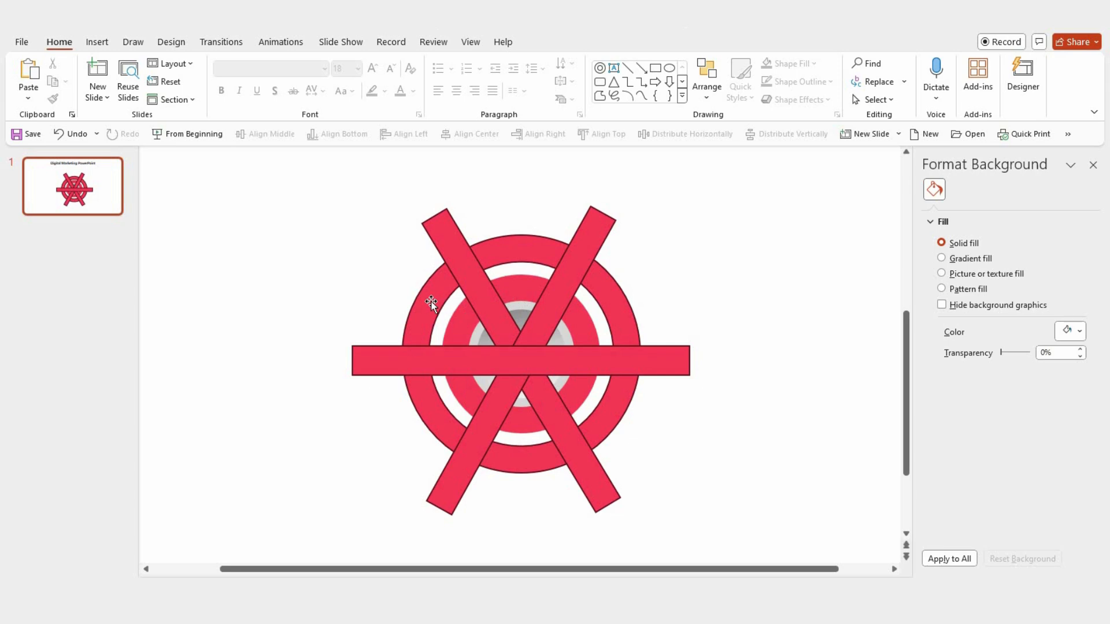
key("ctrl+a")
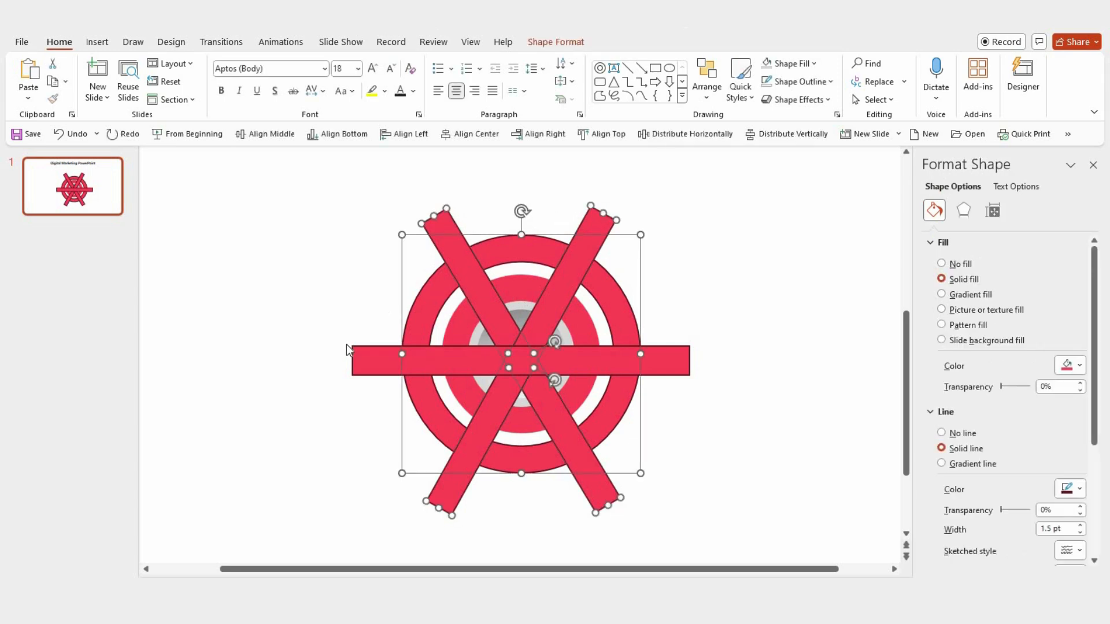
left_click(358, 355, "shift")
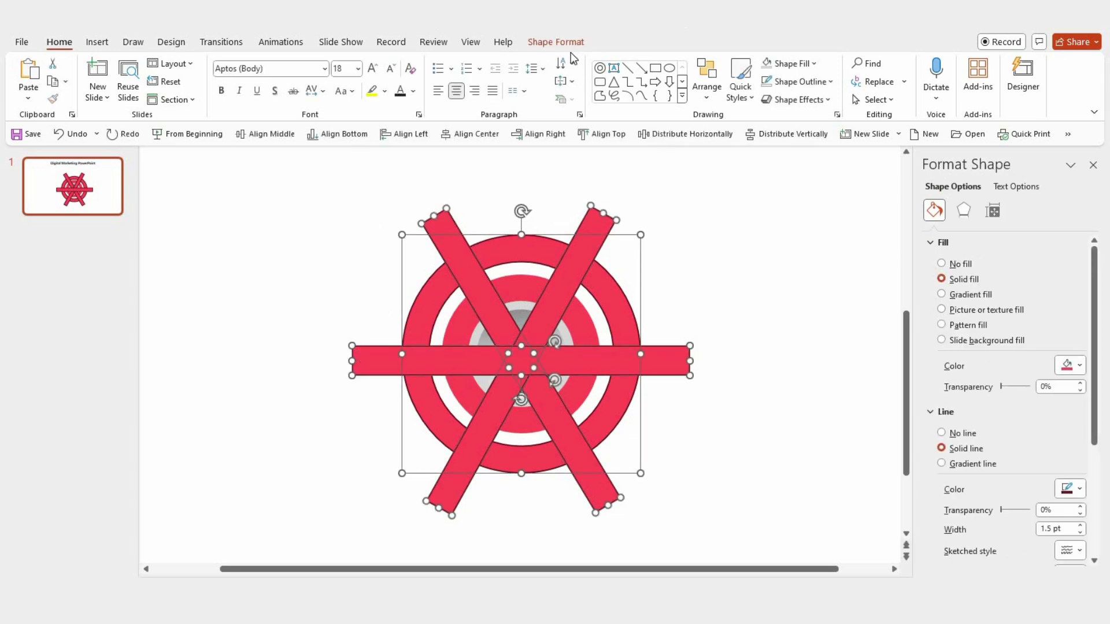
left_click(555, 42)
left_click(153, 99)
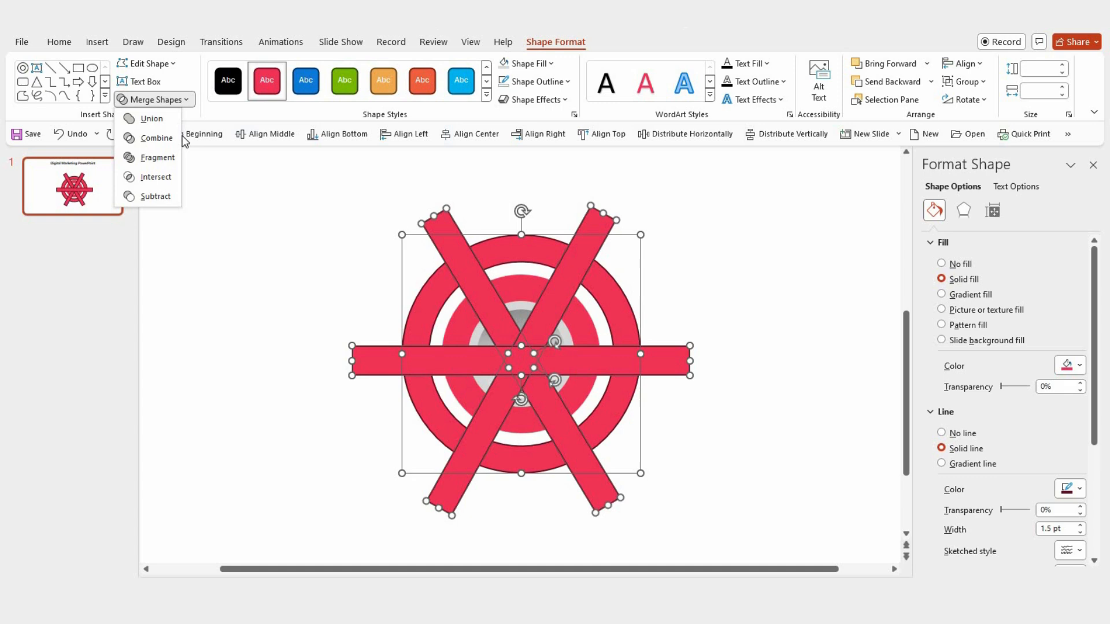
left_click(157, 158)
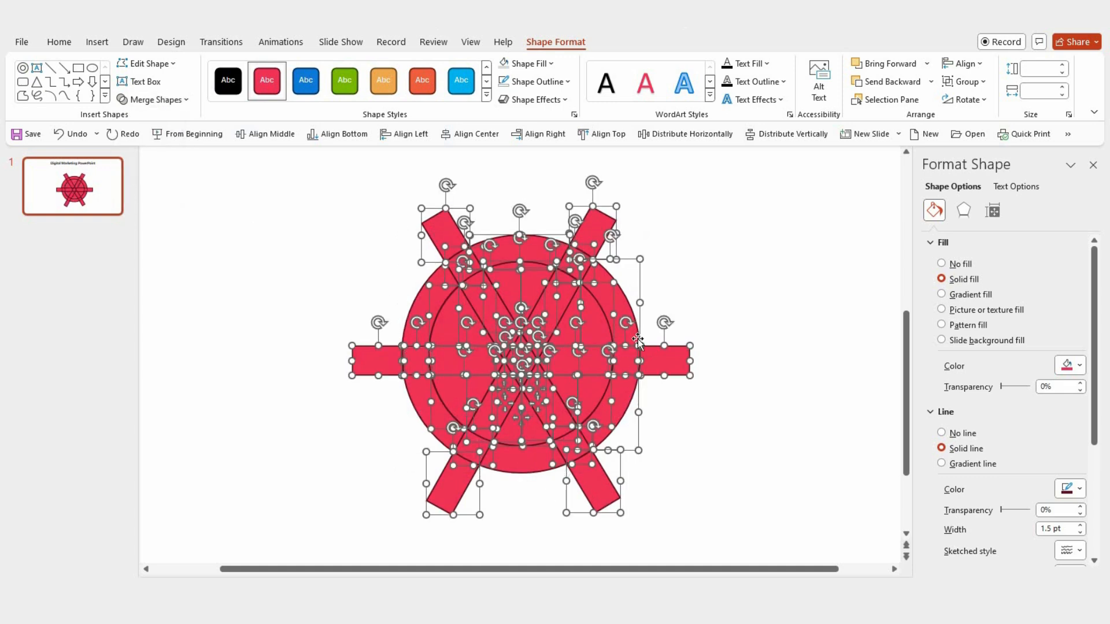
- Delete all fragments except the six curved segments of the outer ring
left_click(629, 388, "shift")
left_click(620, 293, "shift")
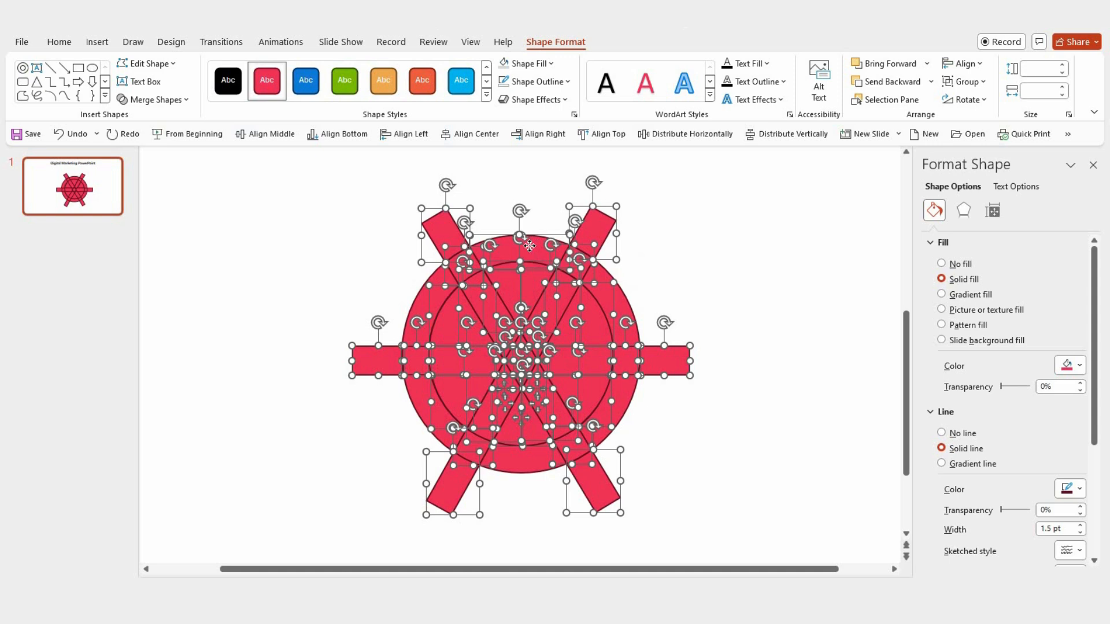
key("Delete")
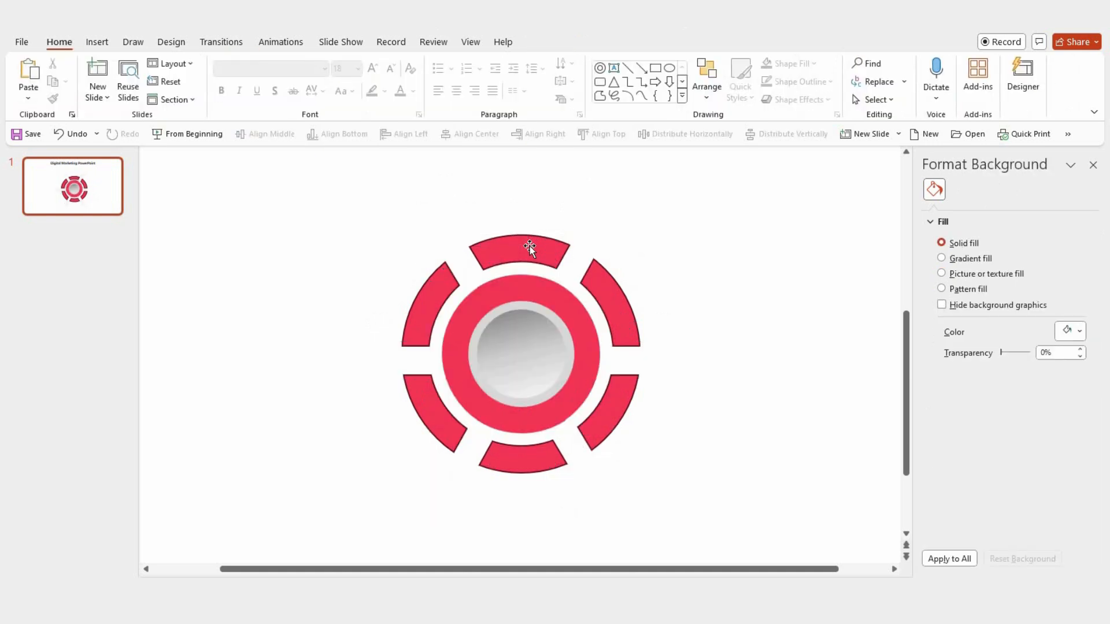
- Remove the outline from all six outer ring segments
left_click(529, 247)
left_click(604, 311, "shift")
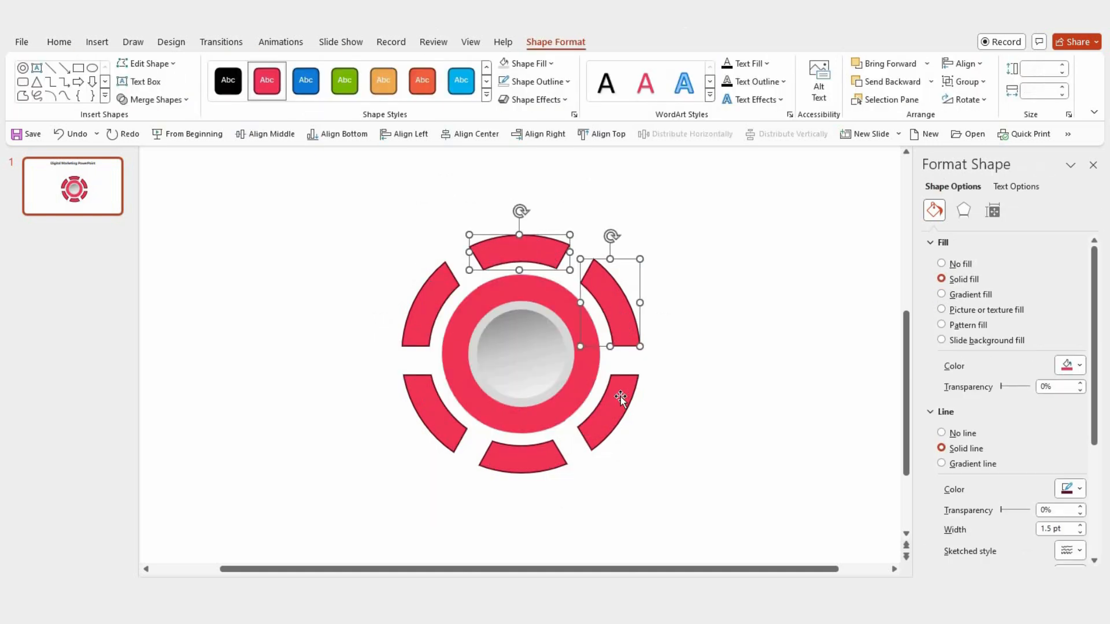
left_click(622, 399, "shift")
left_click(544, 454, "shift")
left_click(446, 425, "shift")
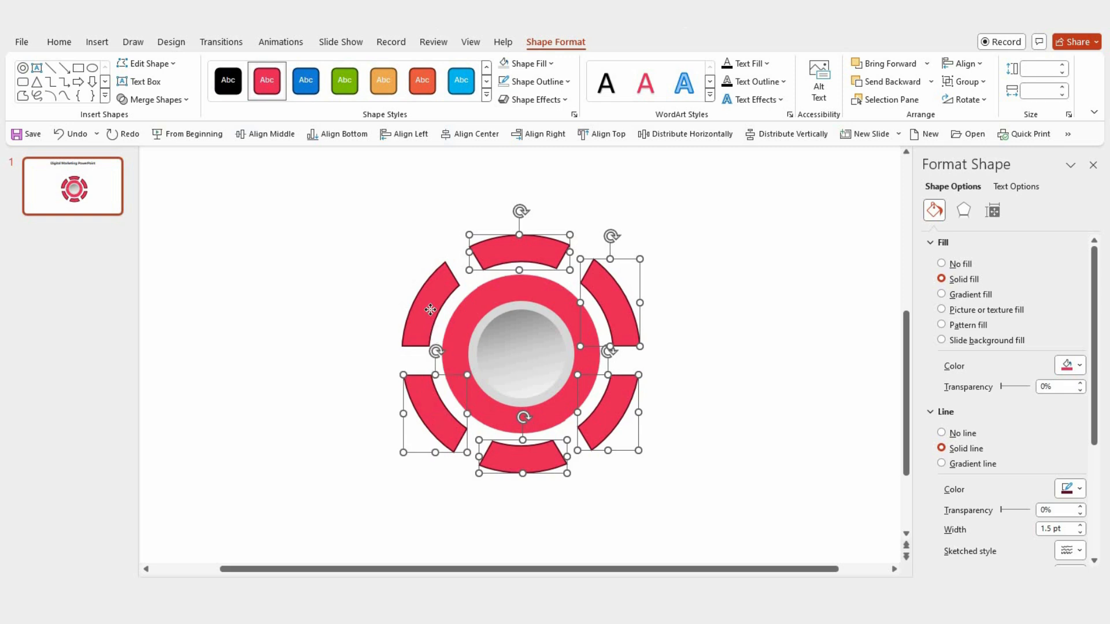
left_click(430, 309, "shift")
left_click(544, 82)
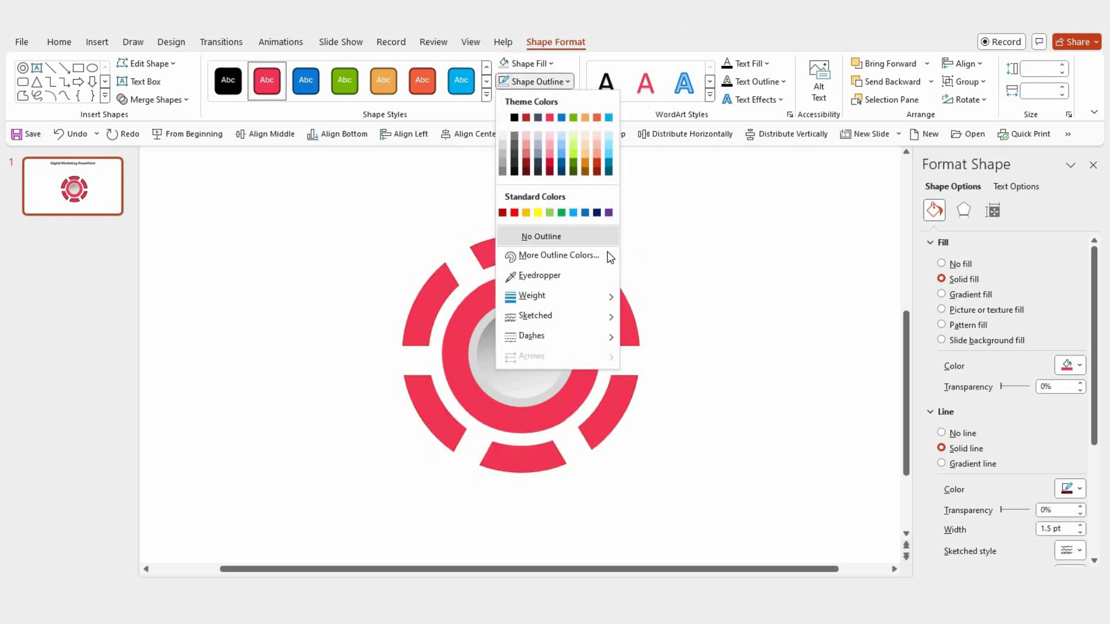
left_click(601, 237)
left_click(664, 272)
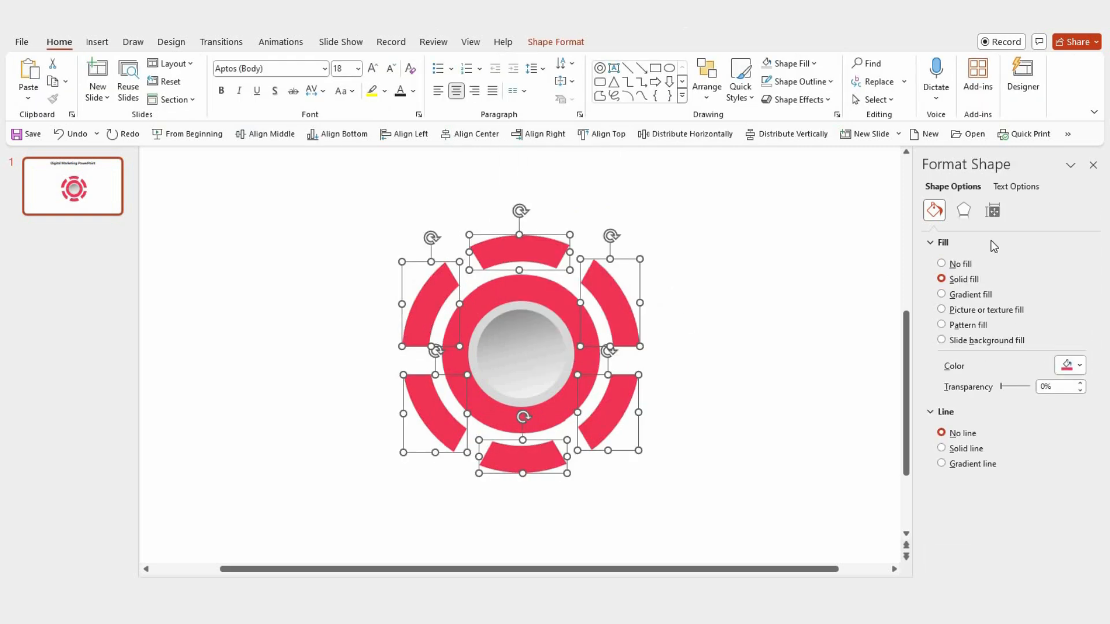
- Apply an outer shadow preset offset toward the top to the six ring segments
left_click(963, 210)
left_click(995, 243)
left_click(1071, 263)
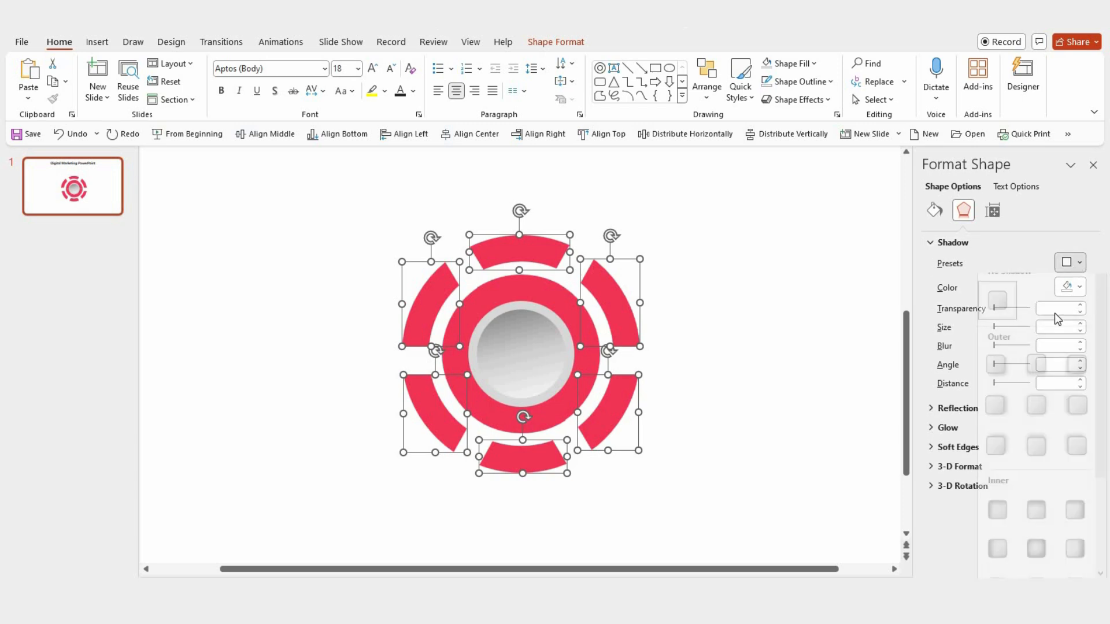
left_click(1036, 456)
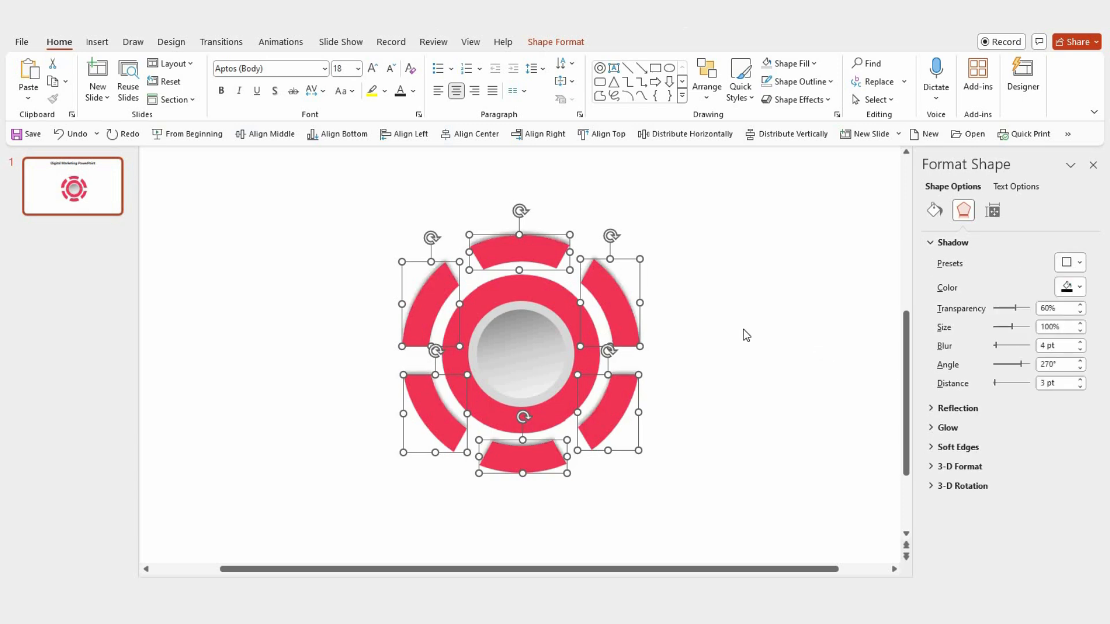
left_click(741, 328)
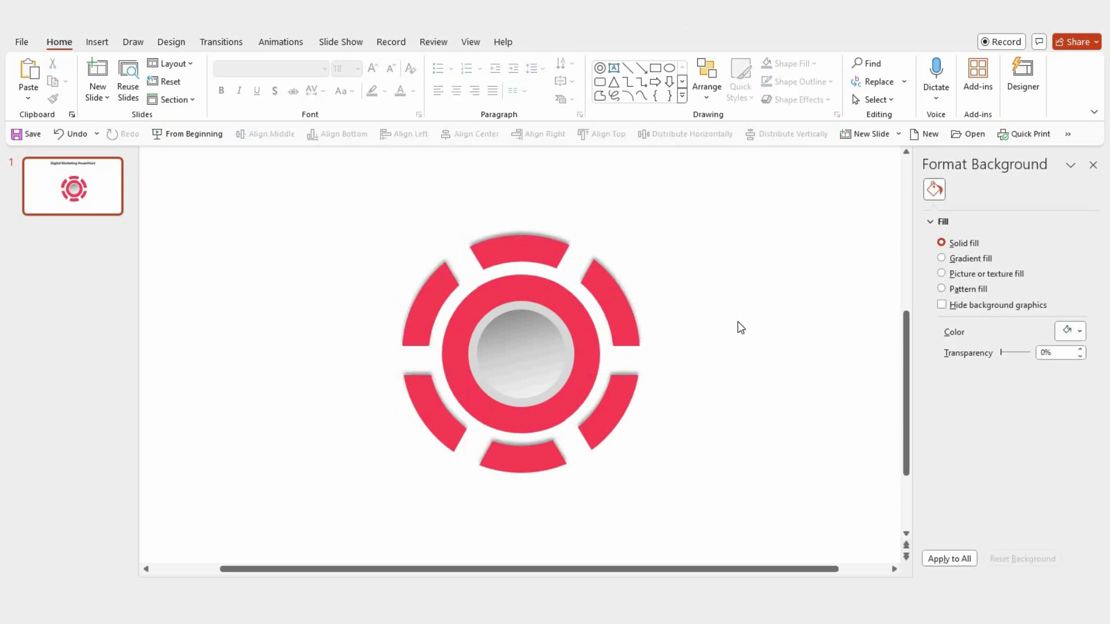
- Draw a triangle about 0.83" high and 1.08" wide on top of the uppermost ring segment and remove its outline
left_click(614, 81)
mouse_move(513, 220)
left_mouse_down()
mouse_move(542, 219)
mouse_move(527, 229)
mouse_move(558, 218)
mouse_move(526, 224)
left_mouse_up()
left_click(549, 82)
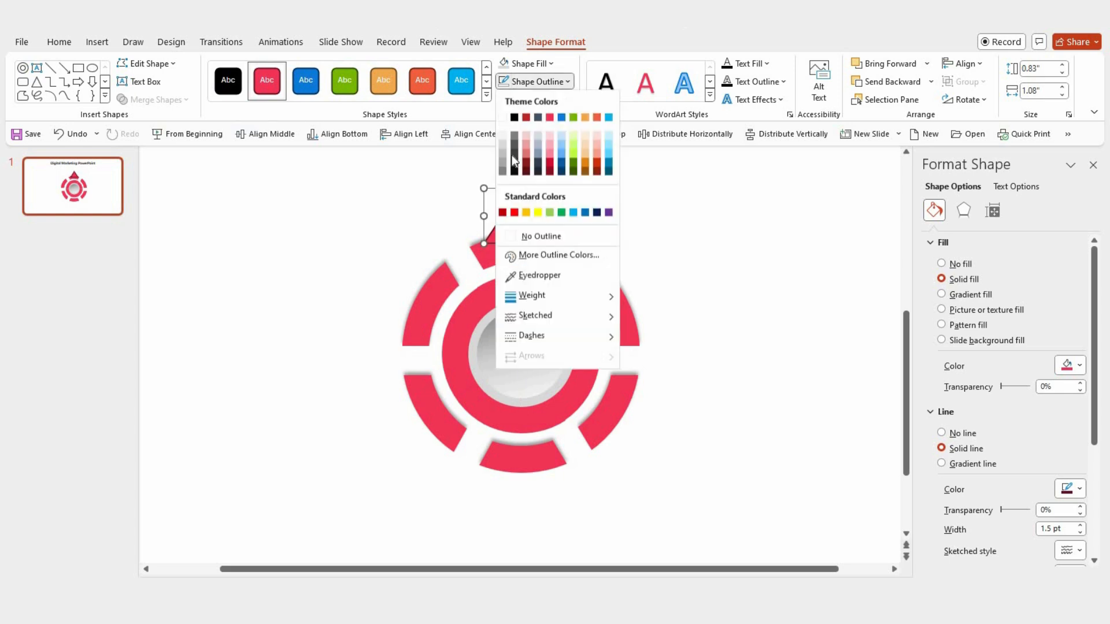
left_click(527, 231)
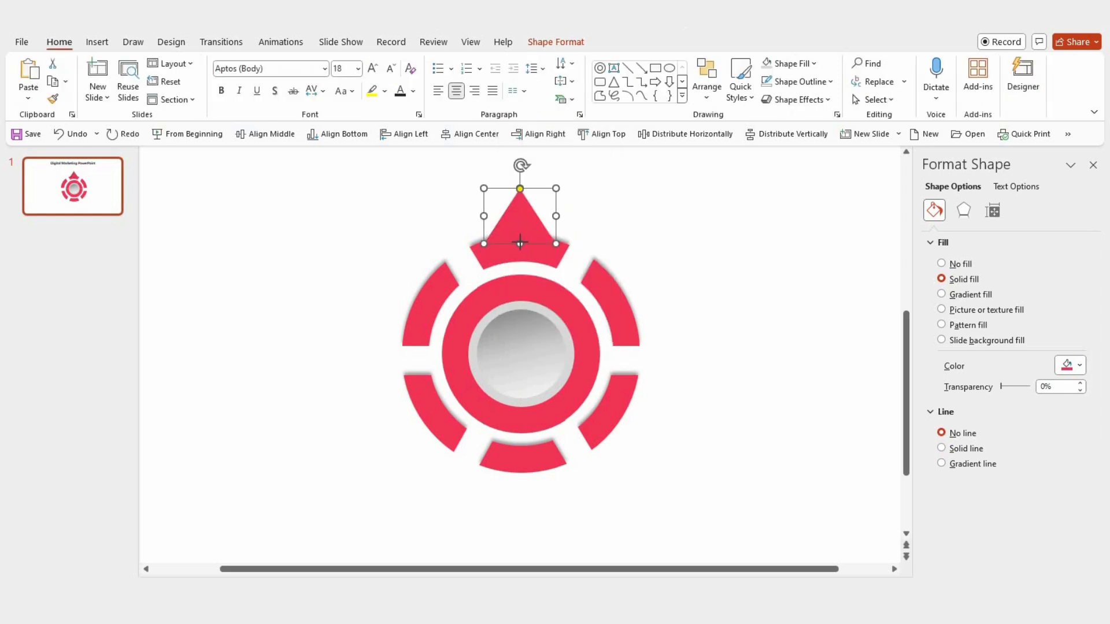
- Resize the top triangle to about 0.77" by 1.16" and place rotated copies on the upper-right and lower-right ring segments, pointing outward
mouse_move(521, 243)
left_mouse_down()
mouse_move(519, 222)
mouse_move(480, 218)
mouse_move(523, 228)
left_mouse_up()
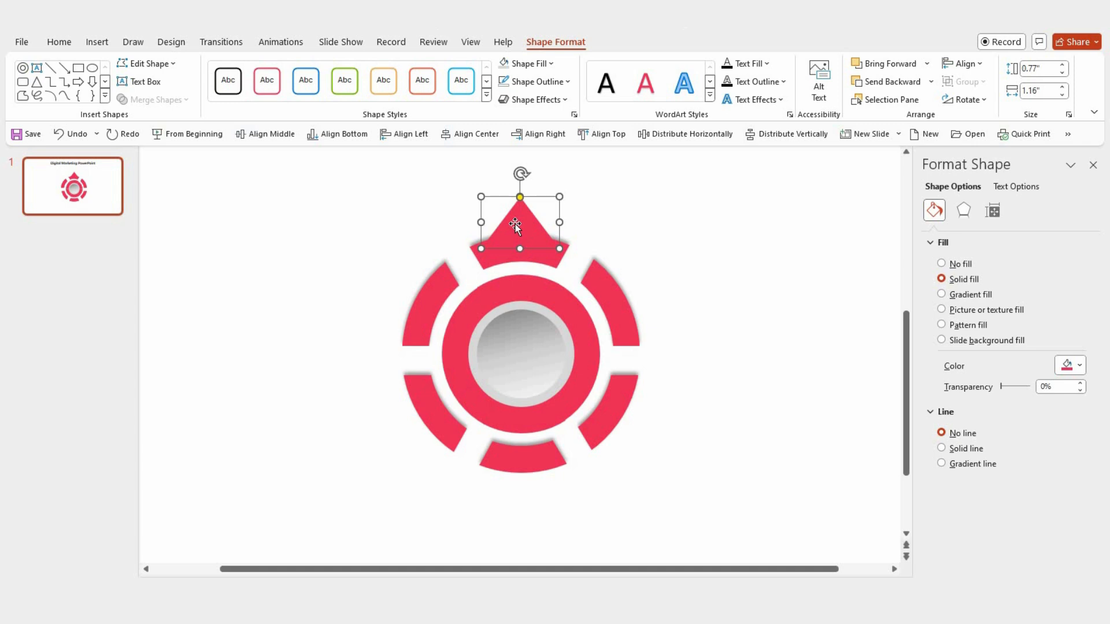
left_click_drag(522, 227, 653, 290)
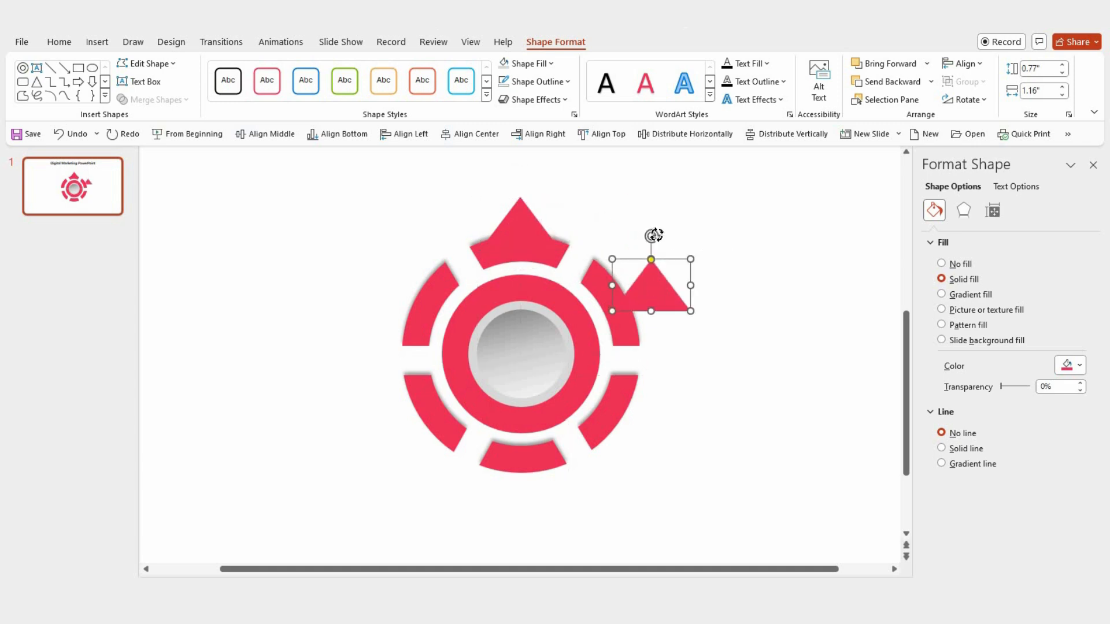
left_click_drag(654, 236, 679, 434)
left_click_drag(638, 408, 636, 420)
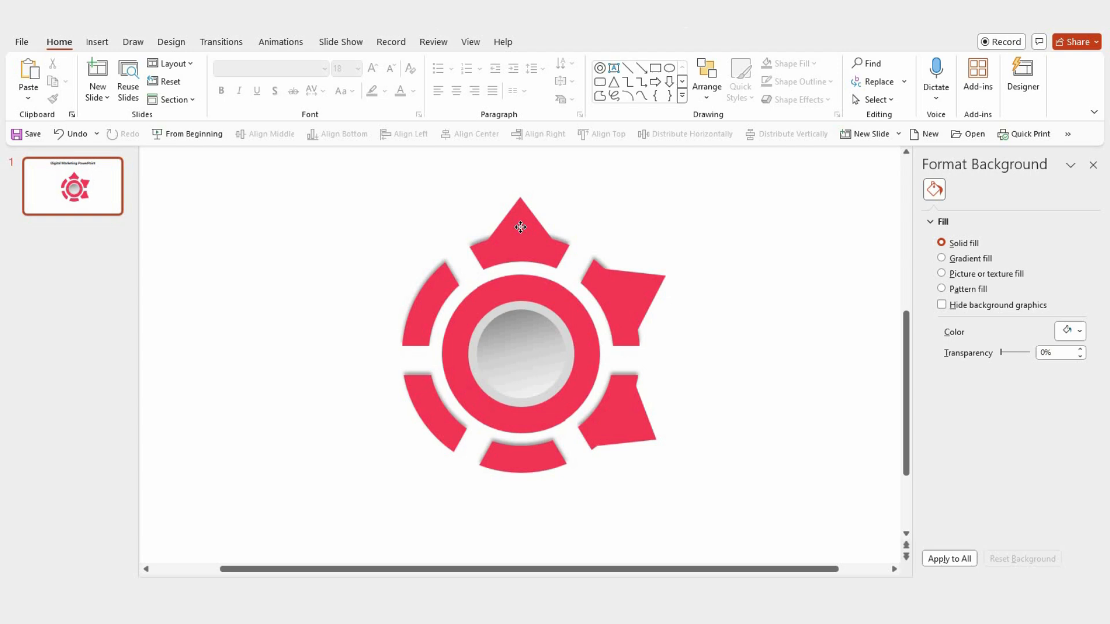
- Copy the top triangle onto the bottom ring segment, flip it vertically and fit it at about 0.65" by 1.08"
left_click_drag(522, 226, 528, 463)
left_click(570, 42)
left_click(966, 99)
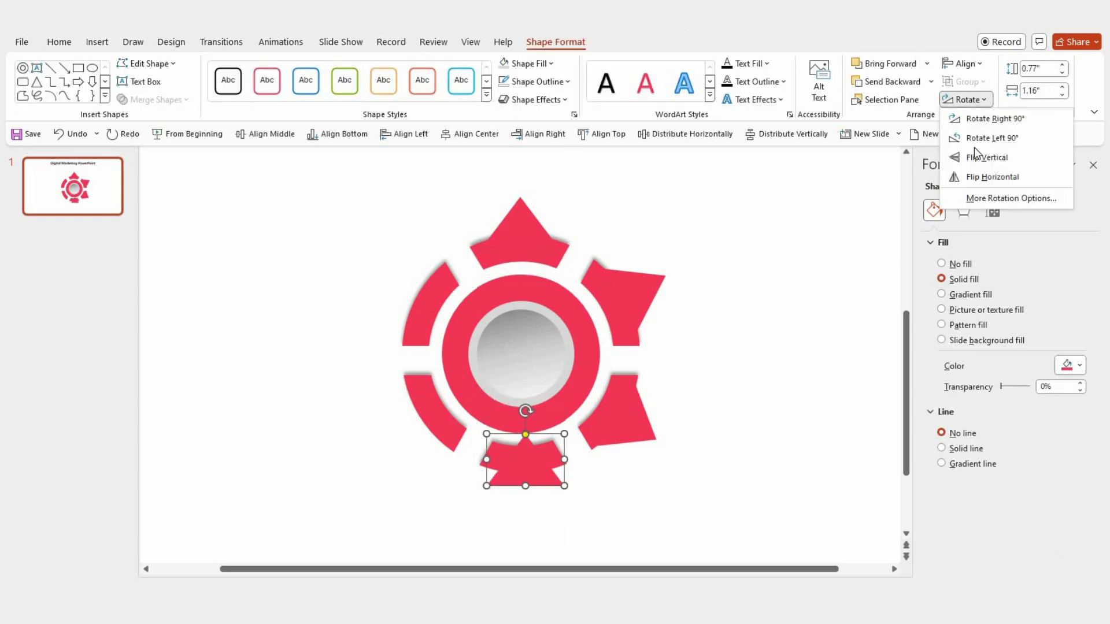
left_click(977, 156)
left_click_drag(529, 460, 529, 478)
left_click_drag(522, 471, 522, 477)
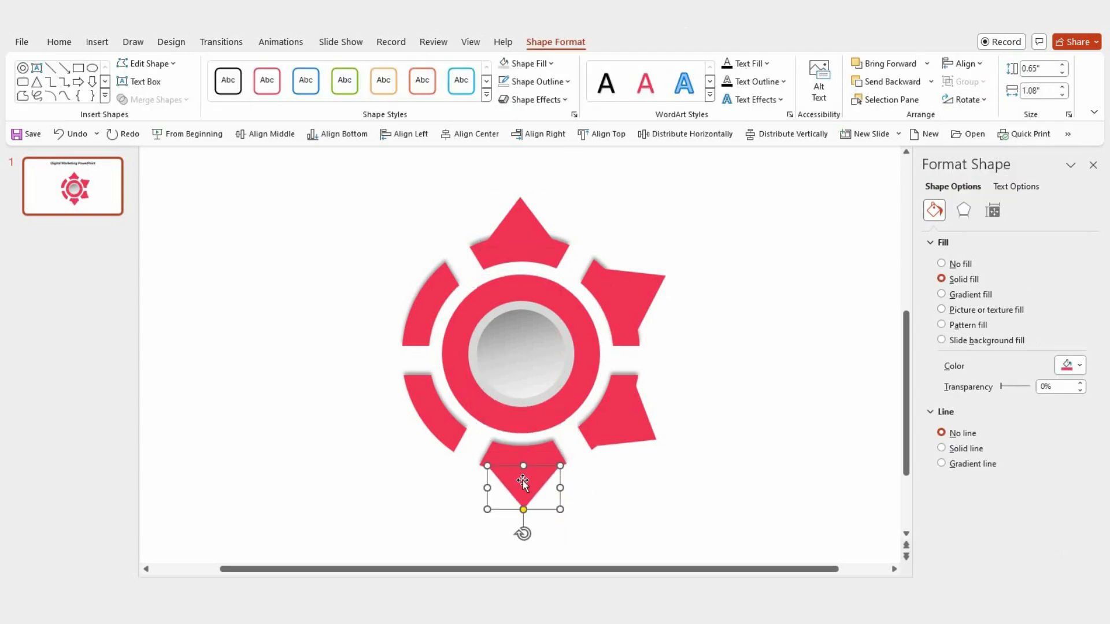
- Copy the two right-hand triangles onto the opposite left ring segments and flip each copy horizontally
left_click_drag(629, 425, 410, 425)
left_click(969, 99)
left_click(977, 175)
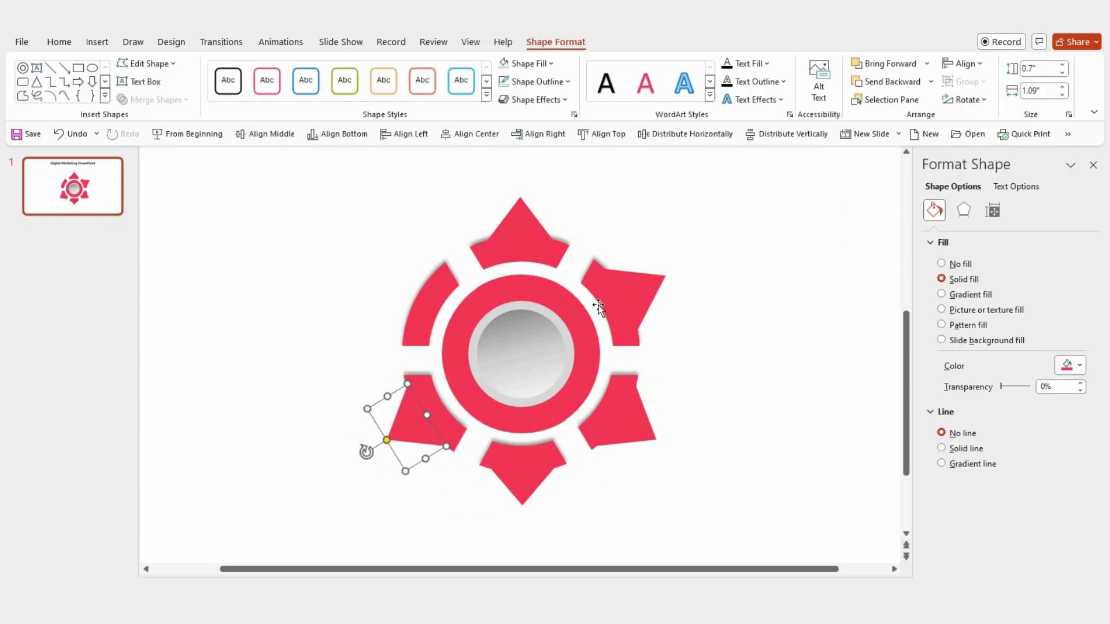
left_click_drag(620, 303, 416, 291)
left_click(969, 99)
left_click(978, 176)
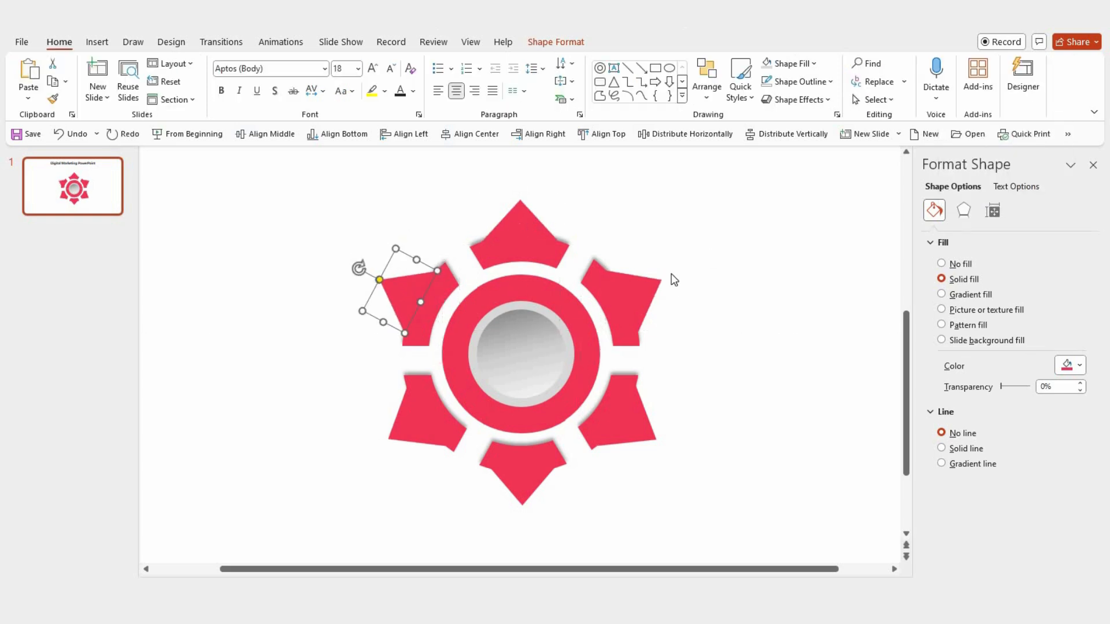
- Send all six triangles to the back, behind the ring segments
left_click(521, 226, "shift")
left_click(657, 296, "shift")
left_click(636, 442, "shift")
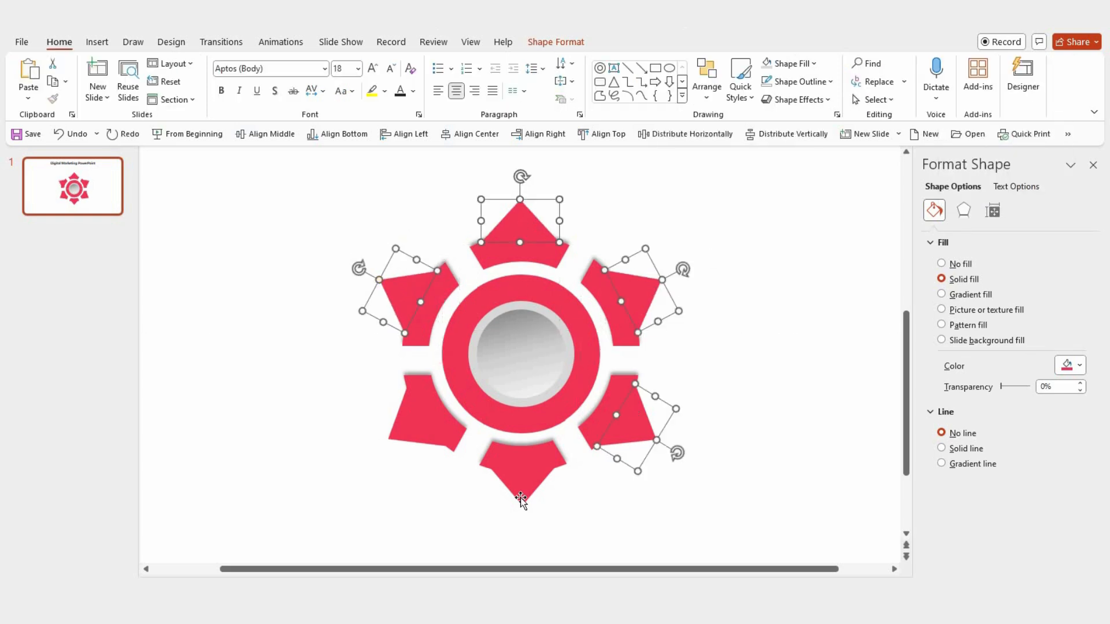
left_click(522, 499, "shift")
left_click(399, 439, "shift")
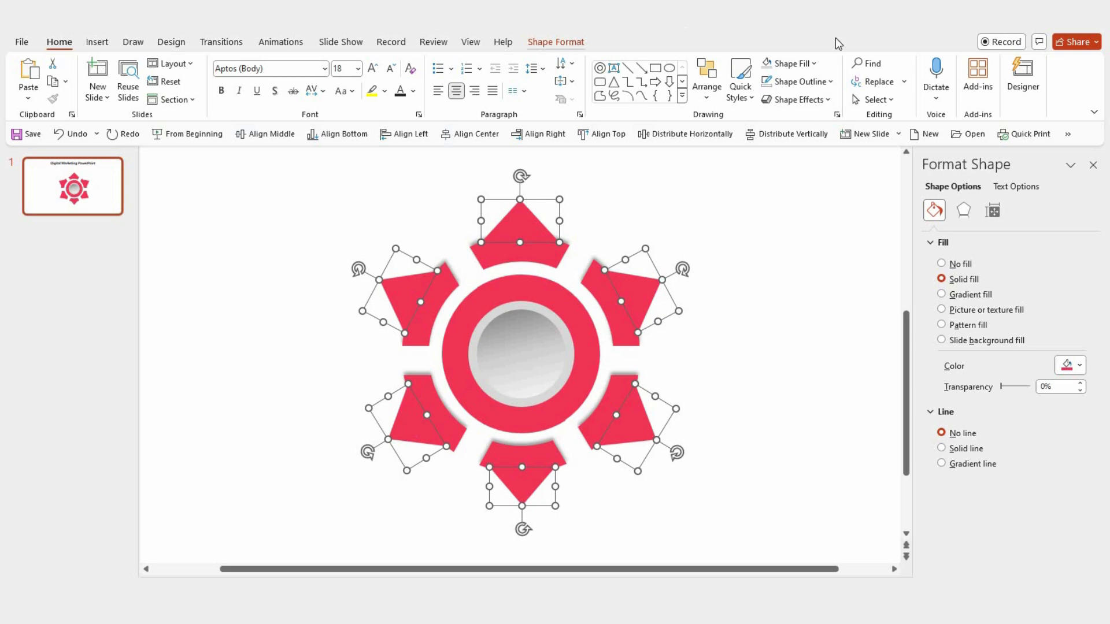
left_click(932, 81)
left_click(882, 115)
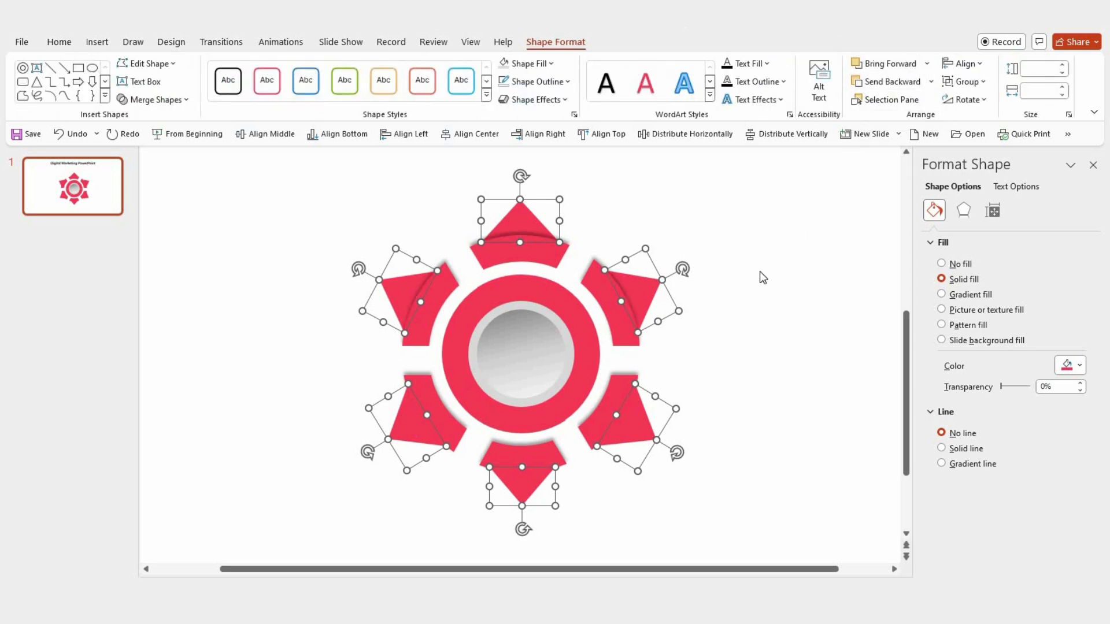
left_click(760, 272)
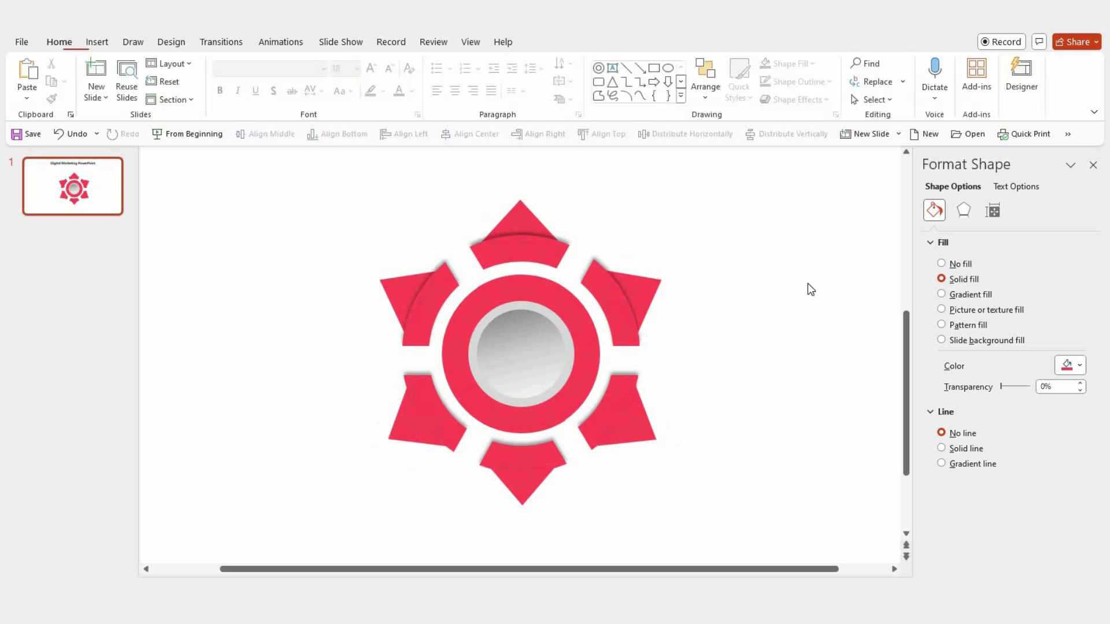
- Fill the top ring segment with a lighter pink tint of its triangle's colour
left_click(530, 254)
left_click(528, 64)
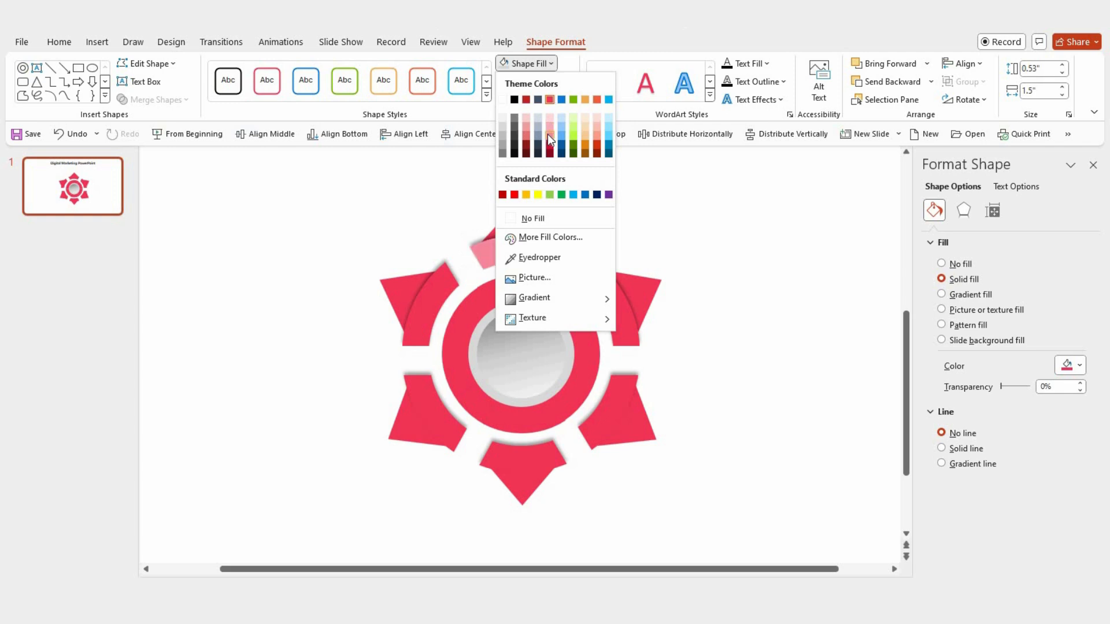
left_click(550, 99)
- Fill the upper-right triangle with theme blue and its ring segment with a lighter blue tint
left_click(638, 284)
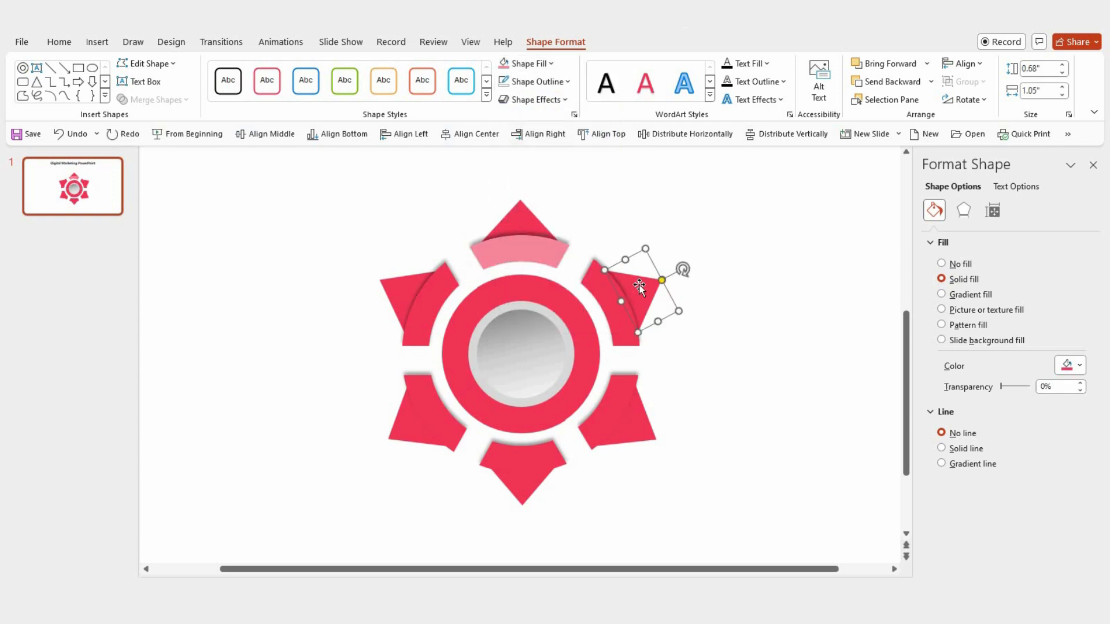
left_click(550, 63)
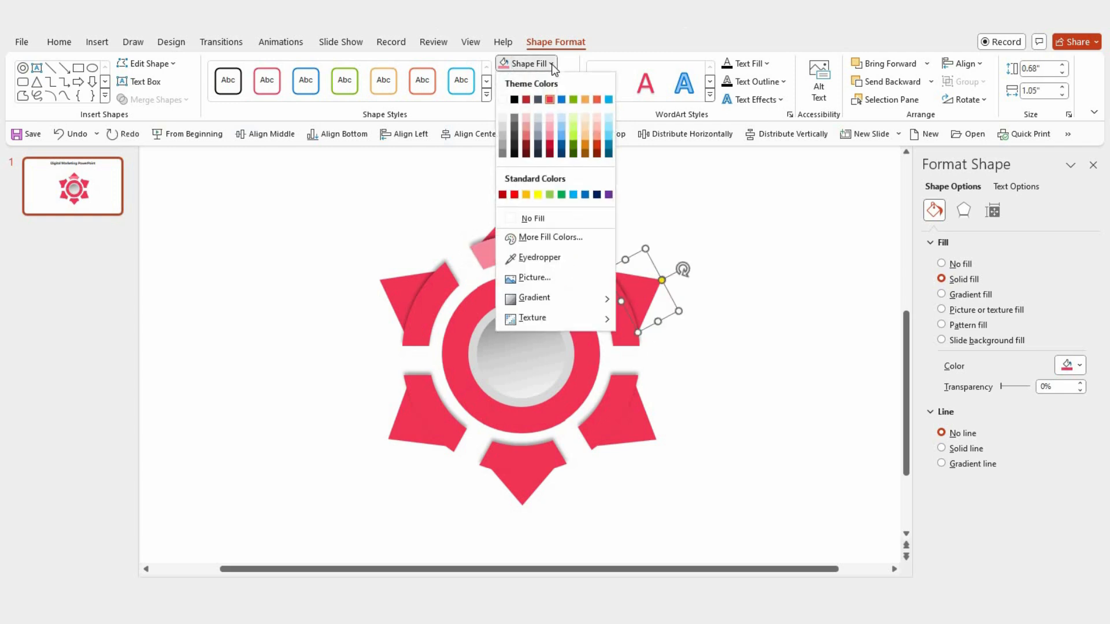
left_click(561, 101)
left_click(626, 332)
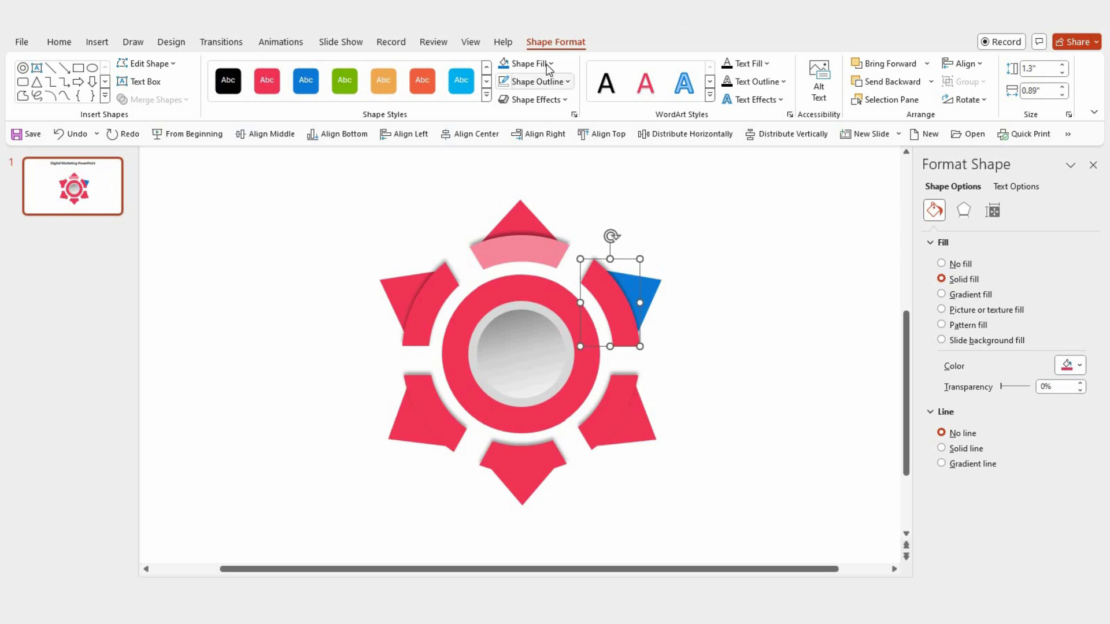
left_click(549, 65)
left_click(560, 136)
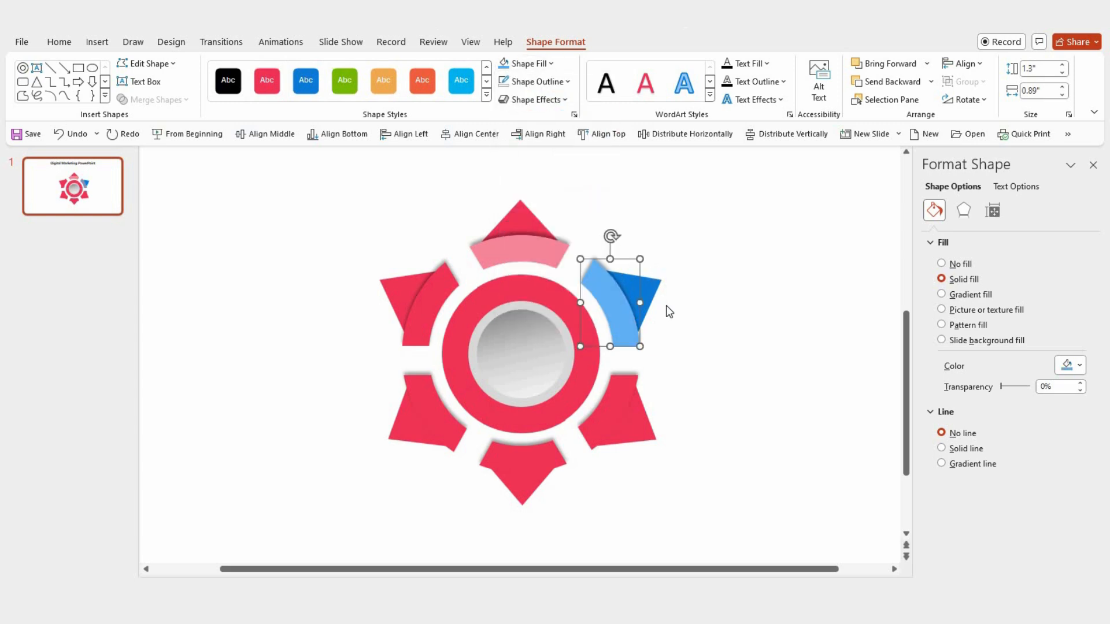
- Fill the lower-right triangle with the light orange theme colour and its ring segment with a lighter tint
left_click(654, 416)
left_click(549, 65)
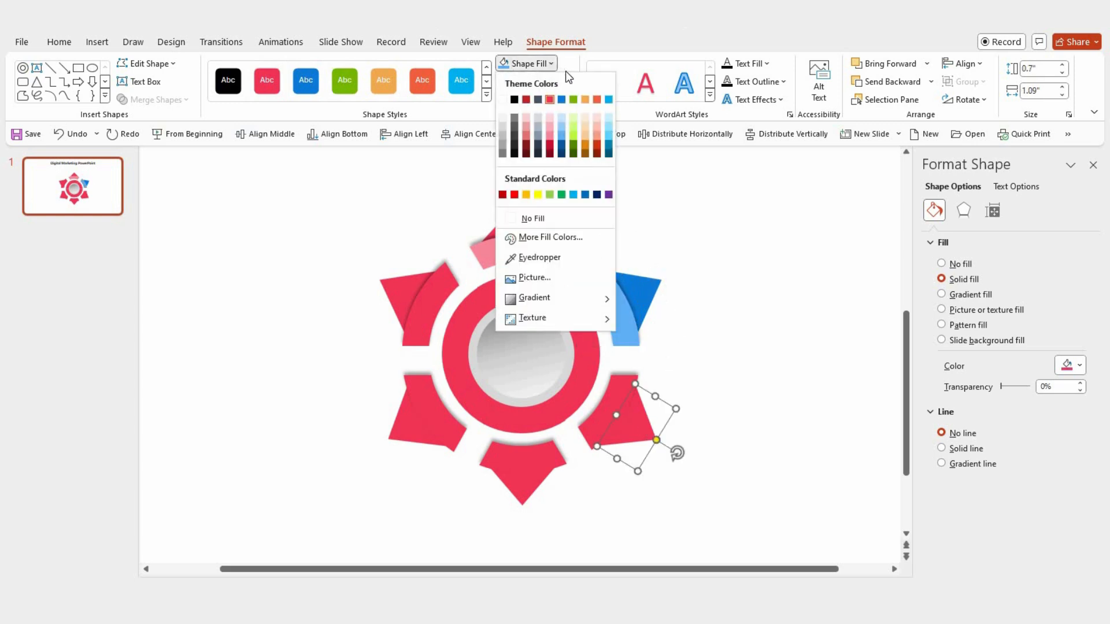
left_click(585, 100)
left_click(616, 380)
left_click(554, 63)
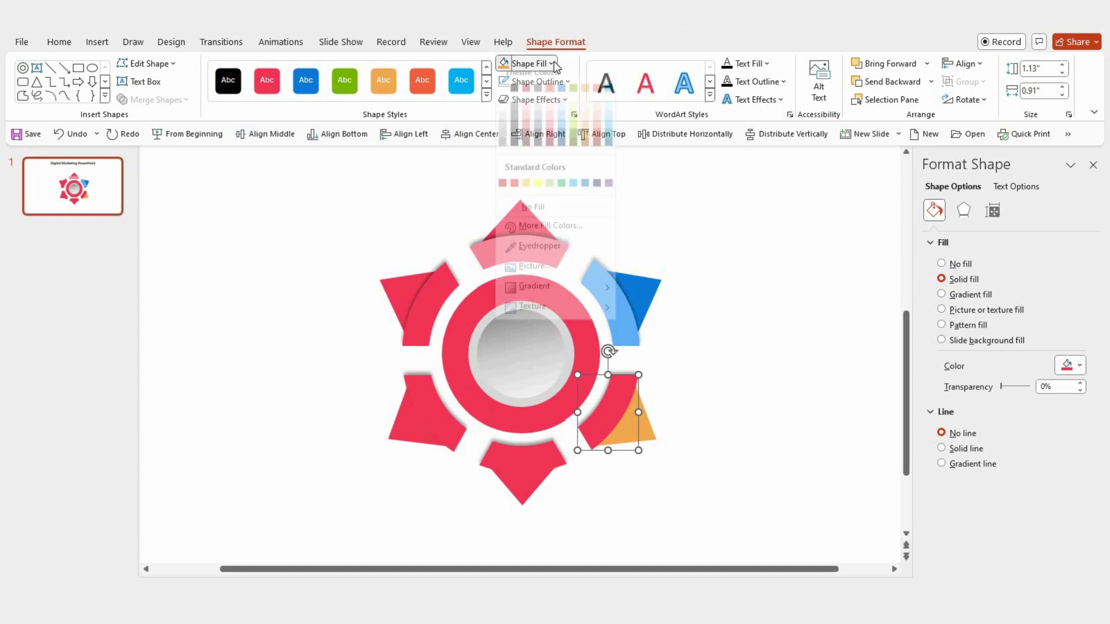
left_click(587, 134)
- Fill the bottom triangle with theme green and its ring segment with a lighter green tint
left_click(520, 498)
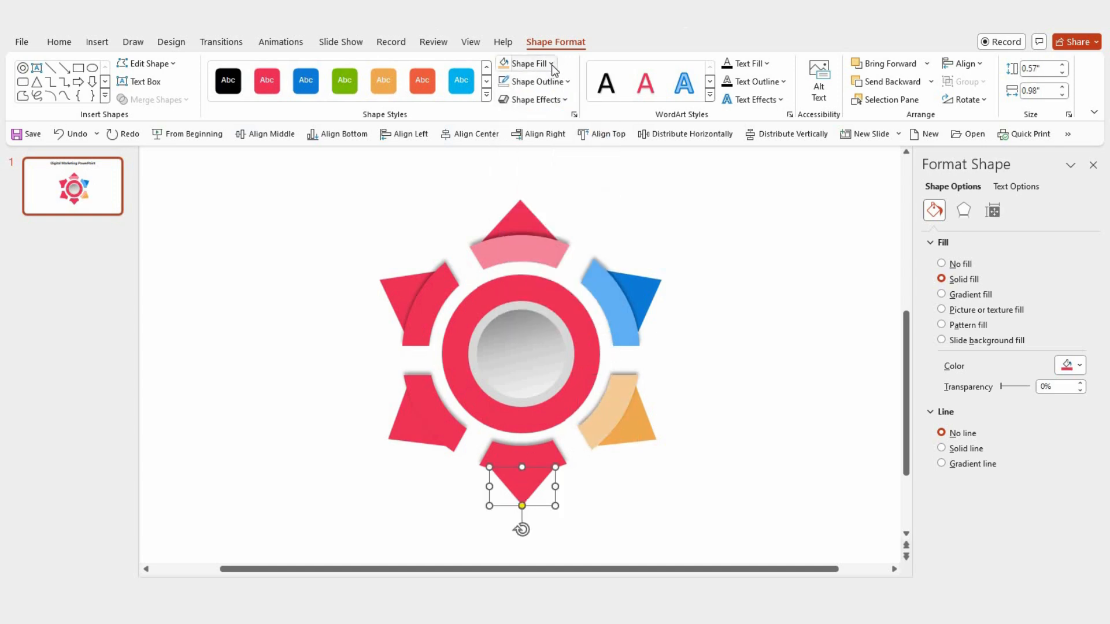
left_click(549, 63)
left_click(576, 106)
left_click(554, 453)
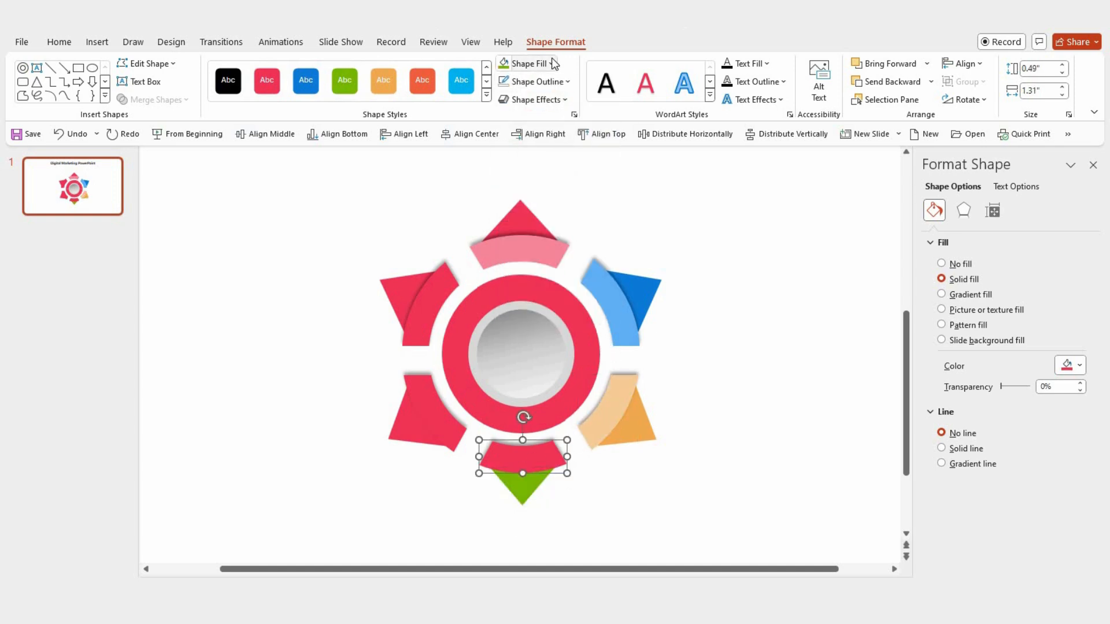
left_click(552, 64)
left_click(572, 136)
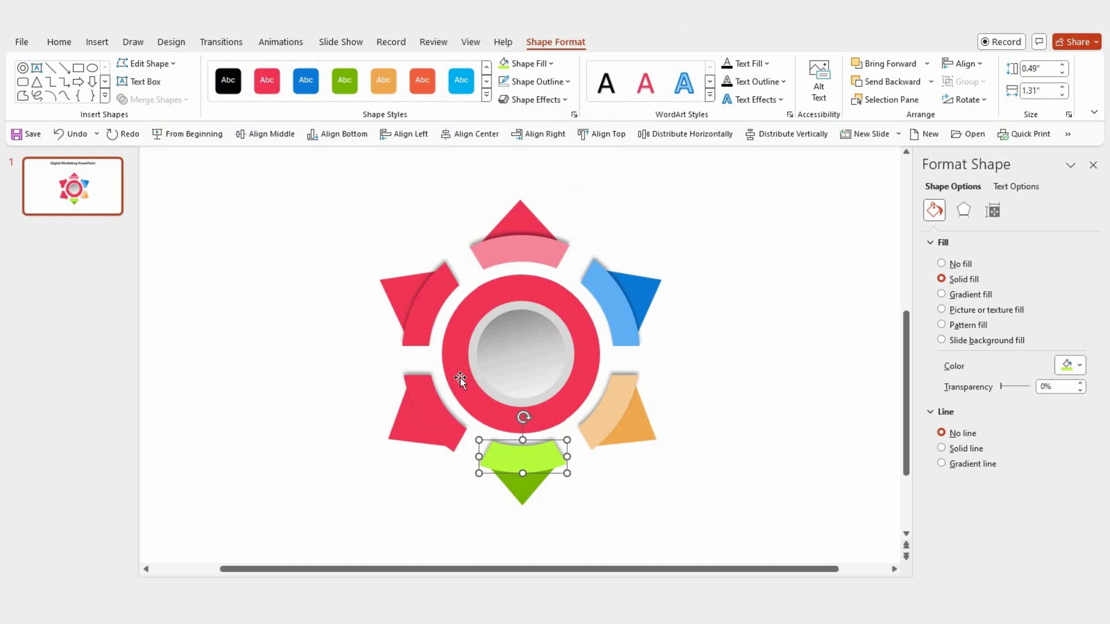
- Fill the lower-left triangle with the red-orange theme colour and its ring segment with a lighter tint
left_click(404, 442)
left_click(549, 63)
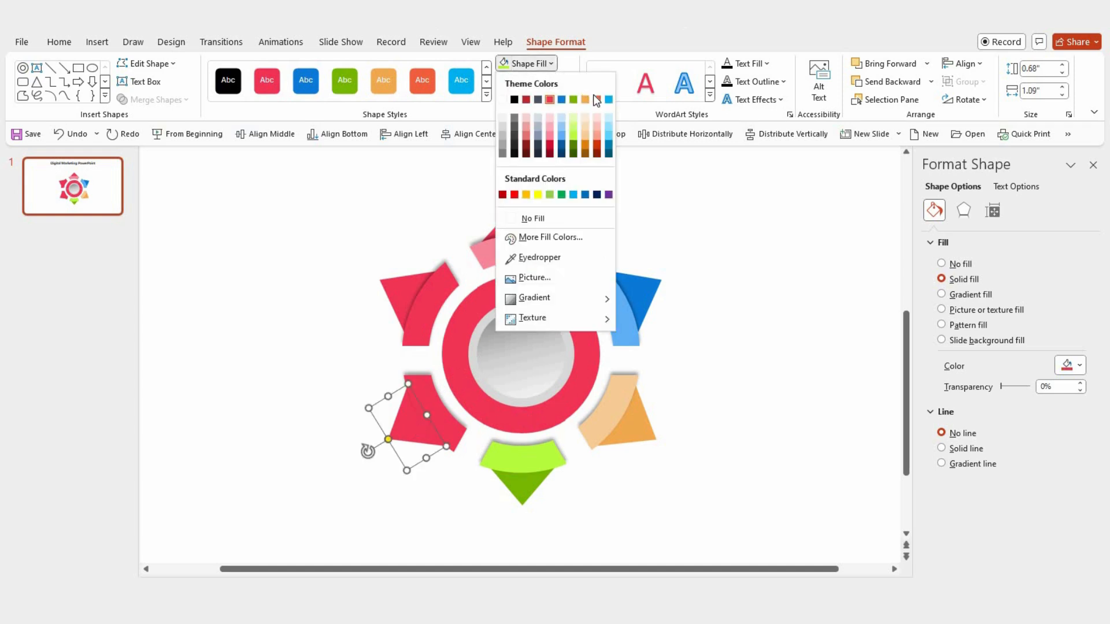
left_click(597, 100)
left_click(432, 379)
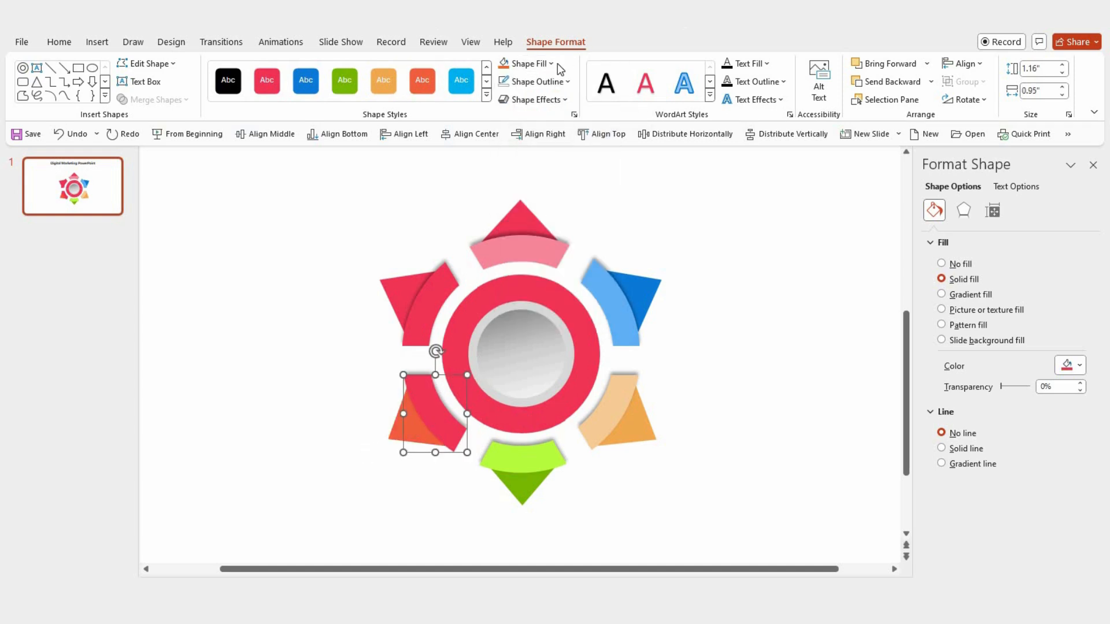
left_click(557, 64)
left_click(596, 136)
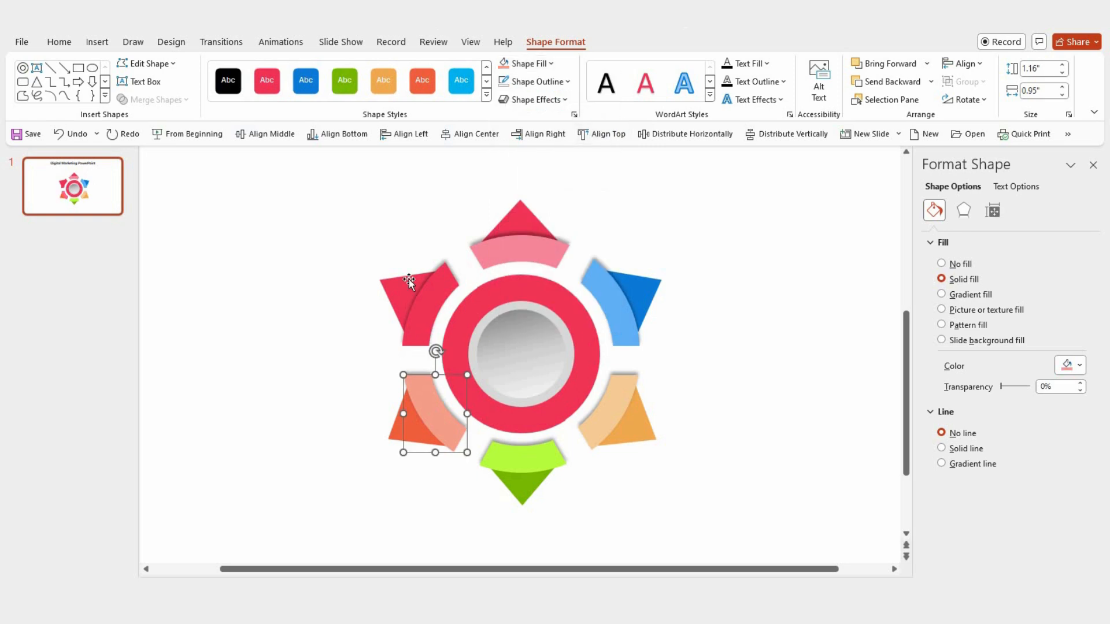
- Fill the upper-left triangle with the bright sky-blue theme colour and its ring segment with a lighter tint
left_click(404, 282)
left_click(551, 63)
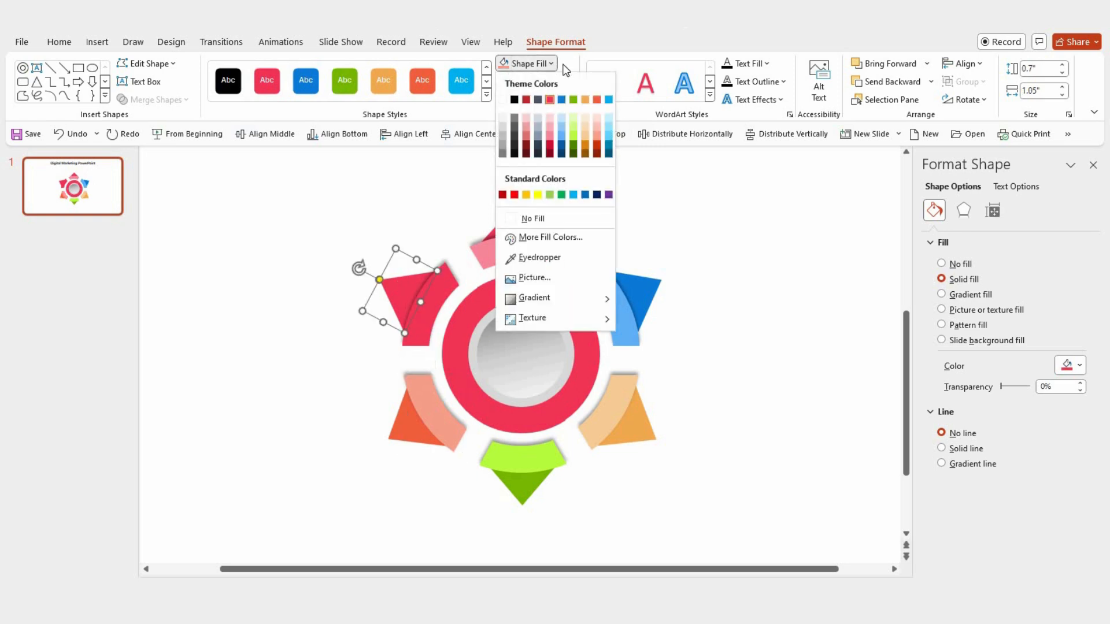
left_click(610, 98)
left_click(443, 296)
left_click(550, 64)
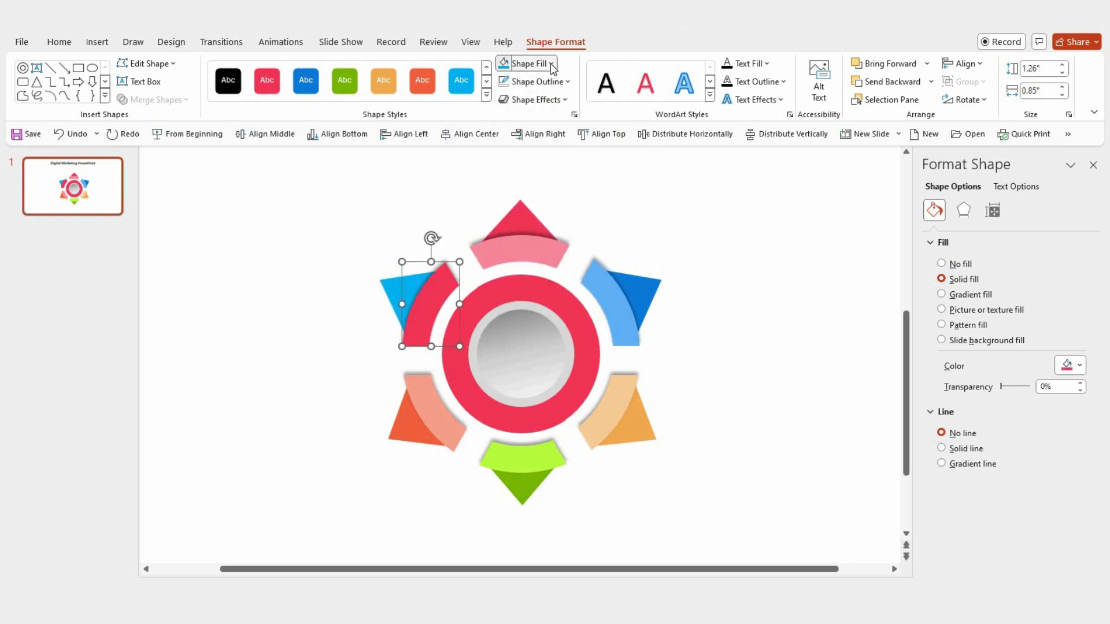
left_click(606, 138)
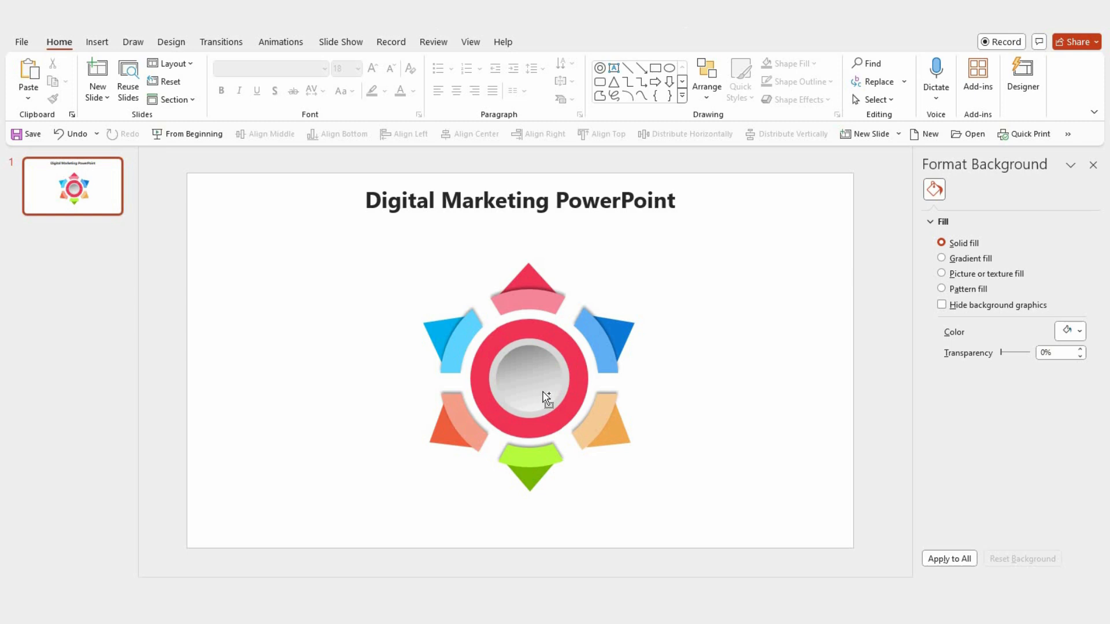
- Place the black icon of three people at a table in the grey centre circle
left_click_drag(546, 399, 546, 399)
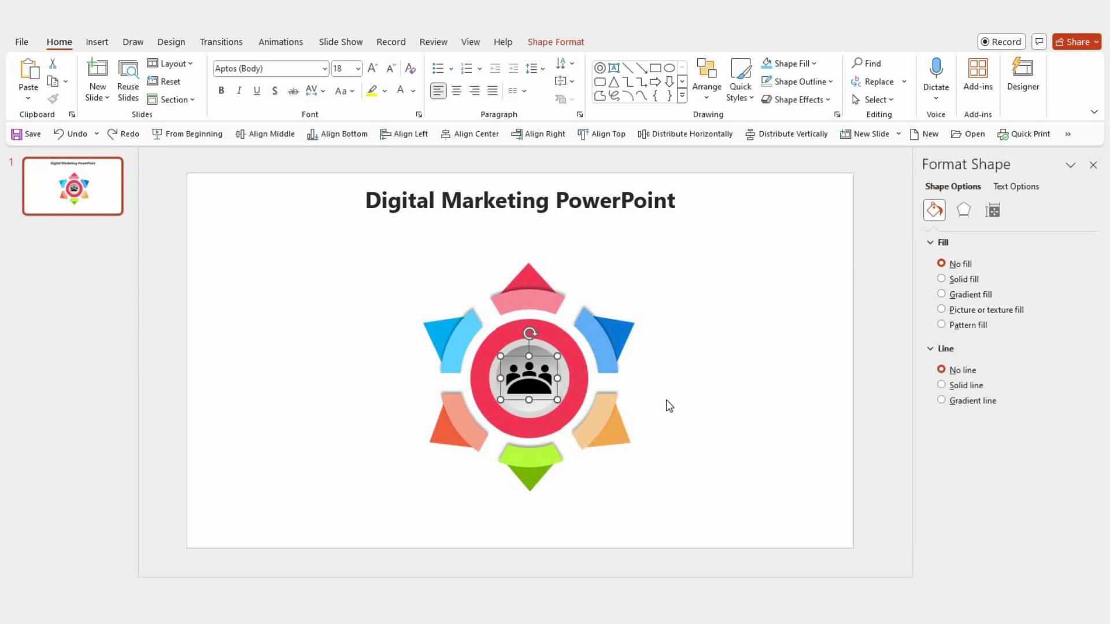
left_click(645, 374)
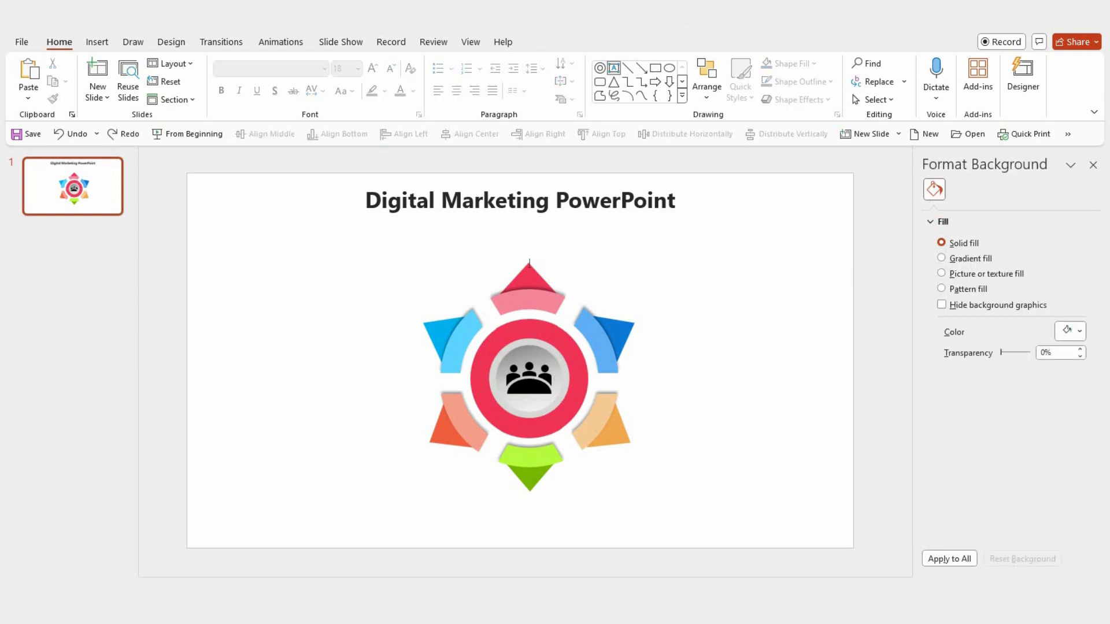
- Add a text box on the top triangle with text shadow and the Georgia font
left_click_drag(512, 267, 542, 288)
left_click(275, 92)
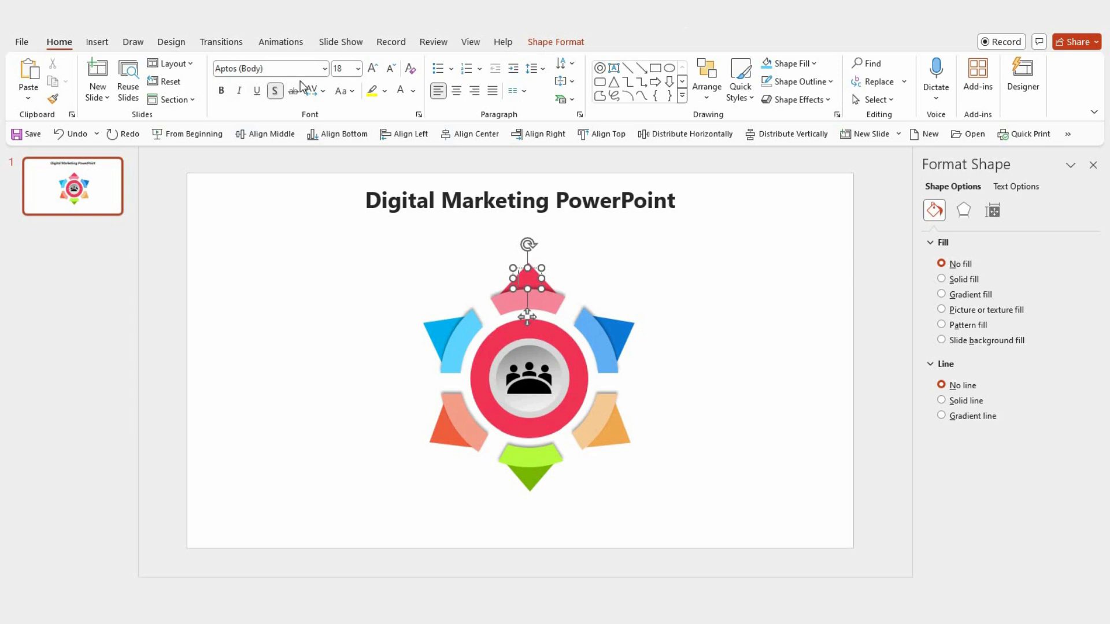
left_click(270, 69)
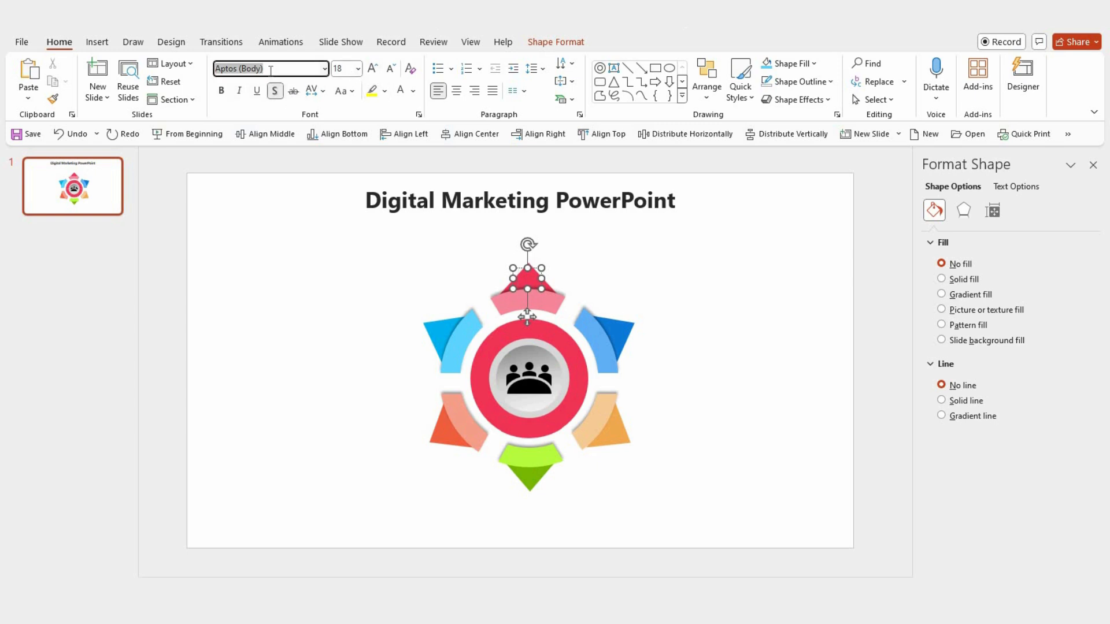
type("Georgia")
key("Return")
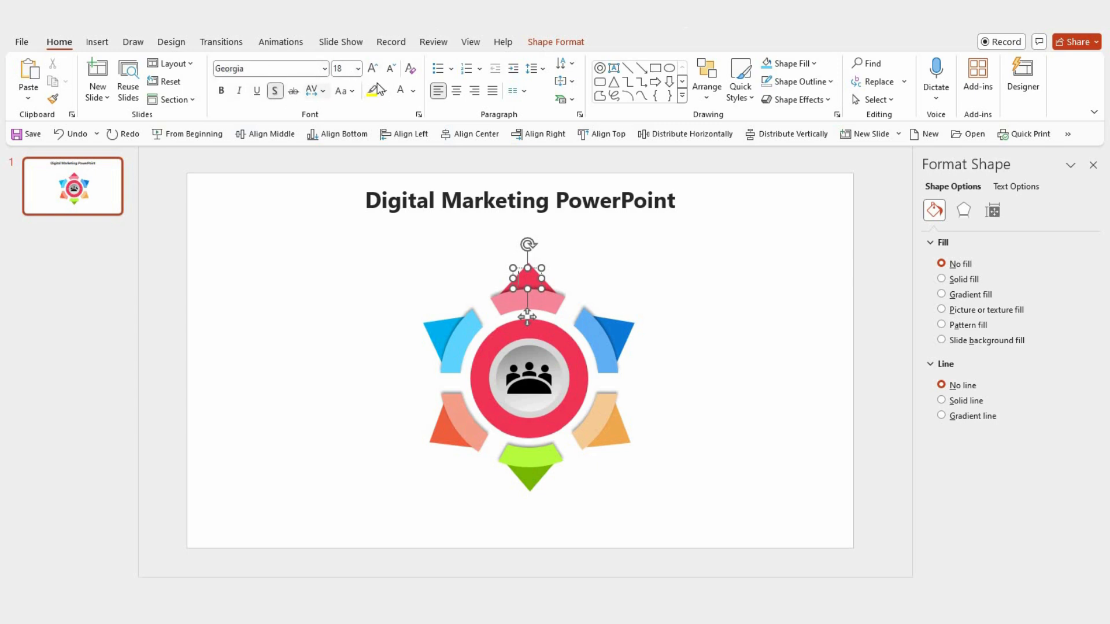
- Set the text box's font size to 20 with white, centred text and enter 01
left_click(342, 71)
type("20")
key("Return")
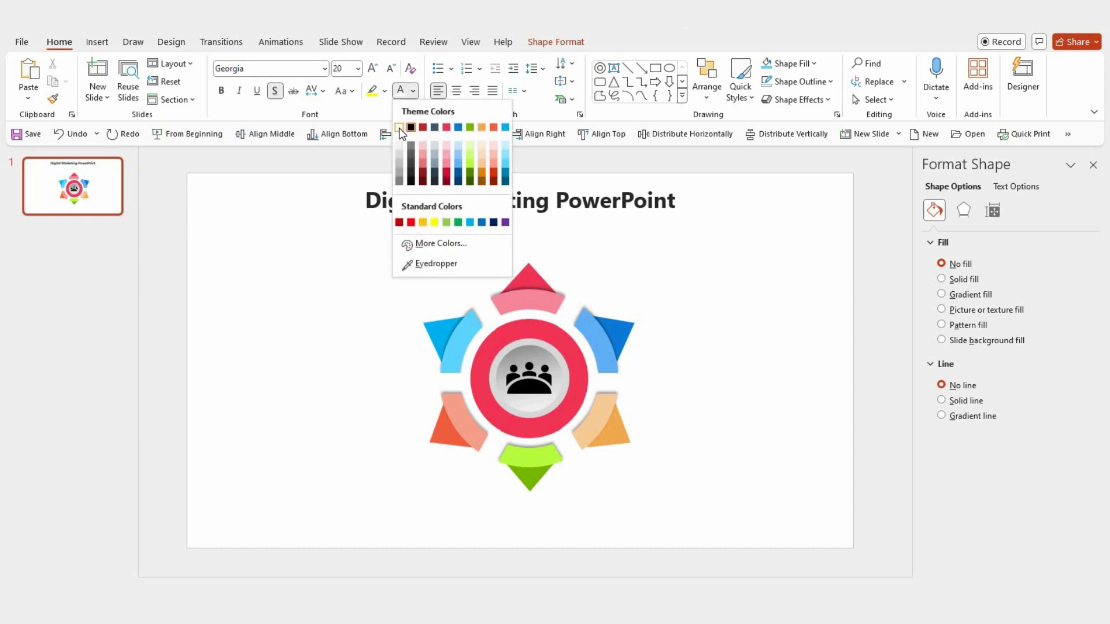
left_click(399, 128)
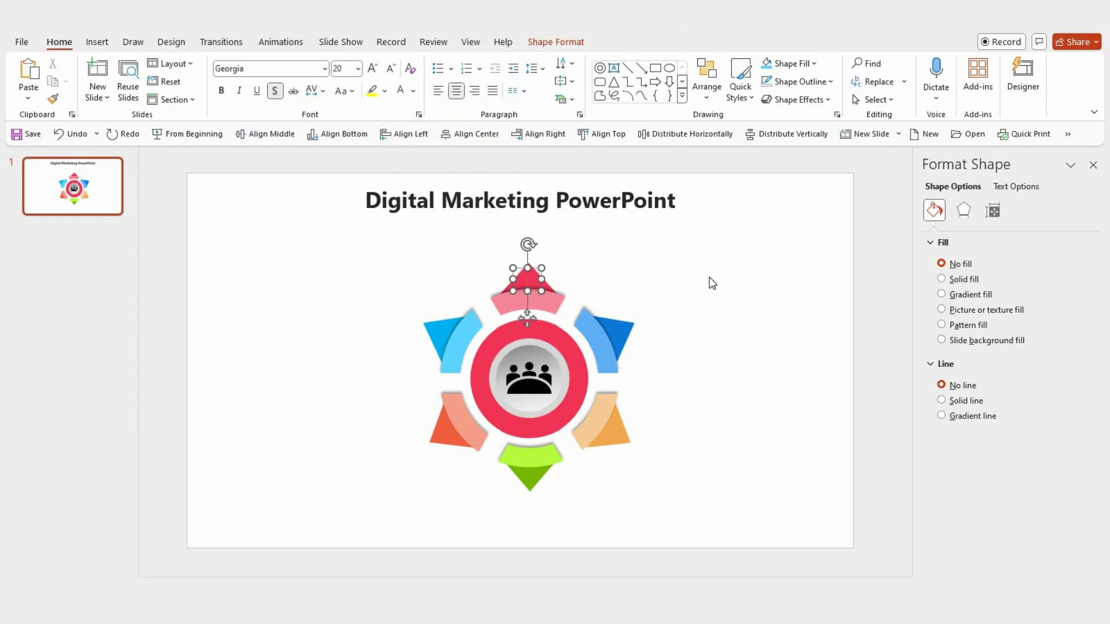
type("01")
left_click(682, 295)
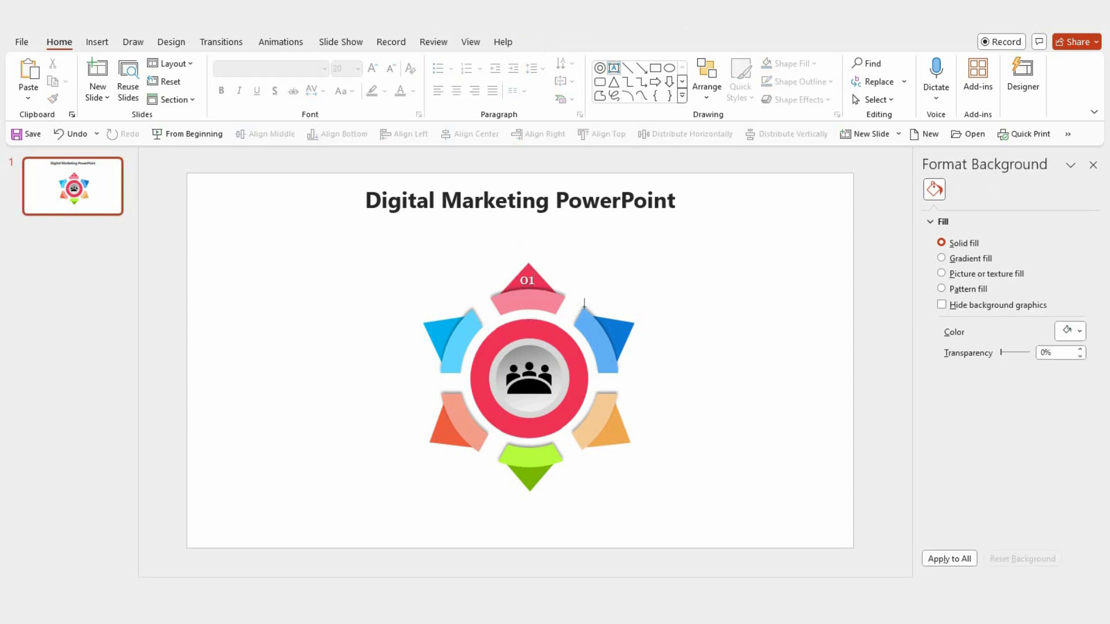